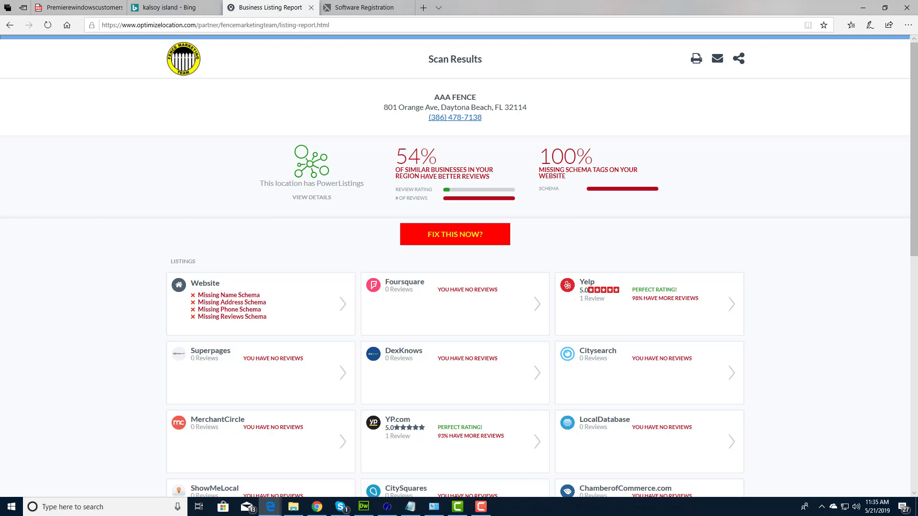
- Switch to the WordPress Add Plugins page in Chrome, then install and activate the Schema & Structured Data for WP & AMP plugin
key(alt+Tab)
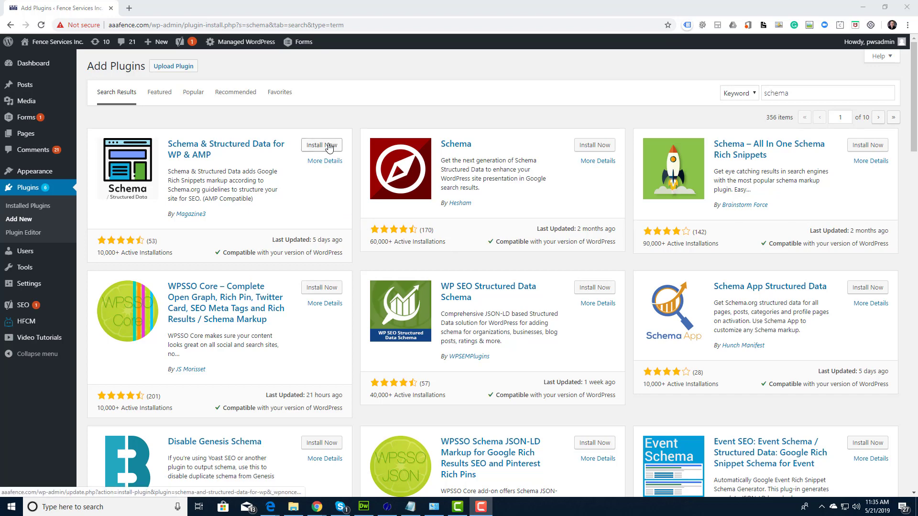
click(329, 147)
click(329, 147)
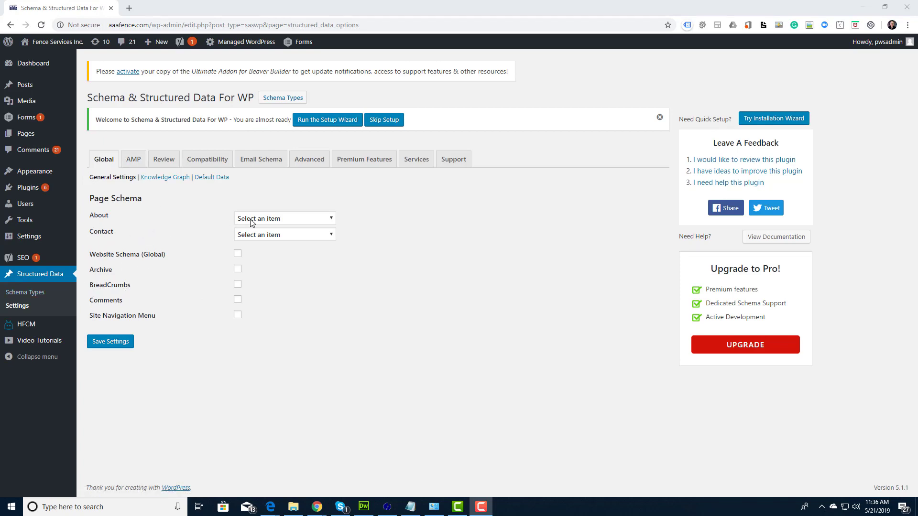
- Set the About page schema to About Us and Contact to Free Estimate, and enable Website Schema (Global) and BreadCrumbs
click(289, 223)
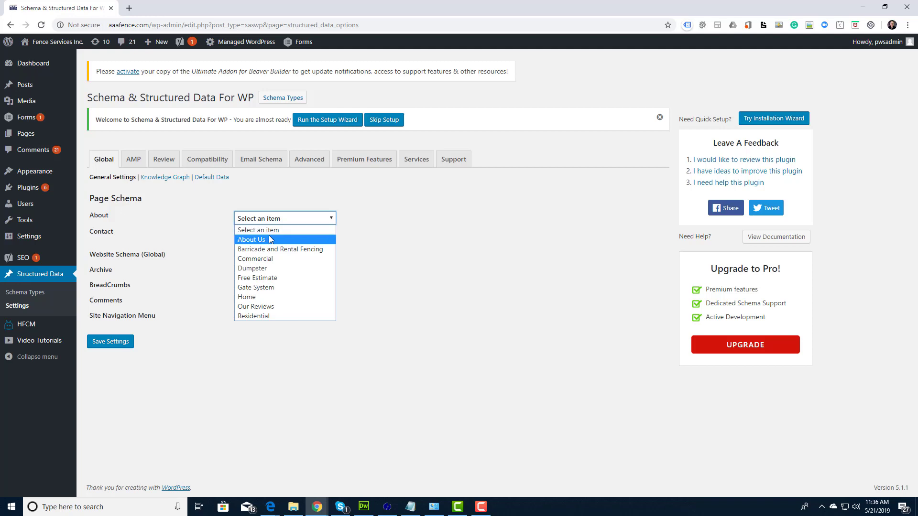
click(128, 226)
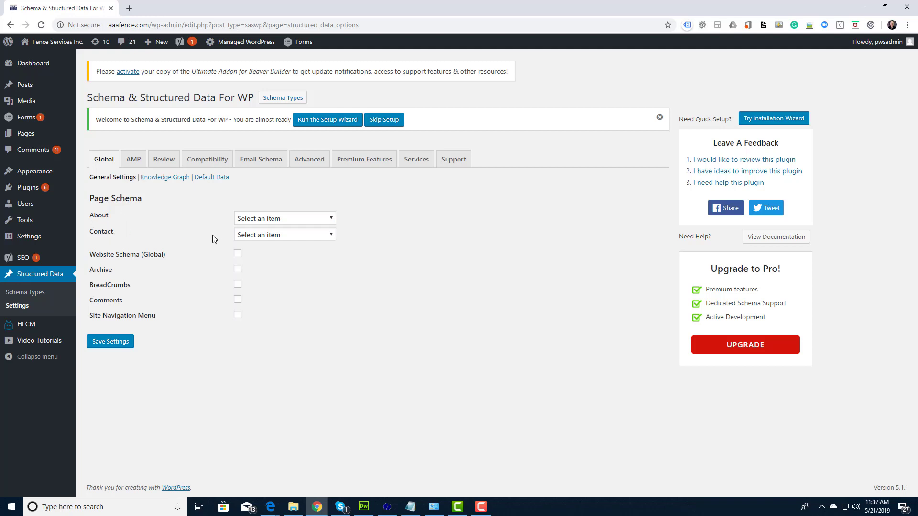
click(280, 219)
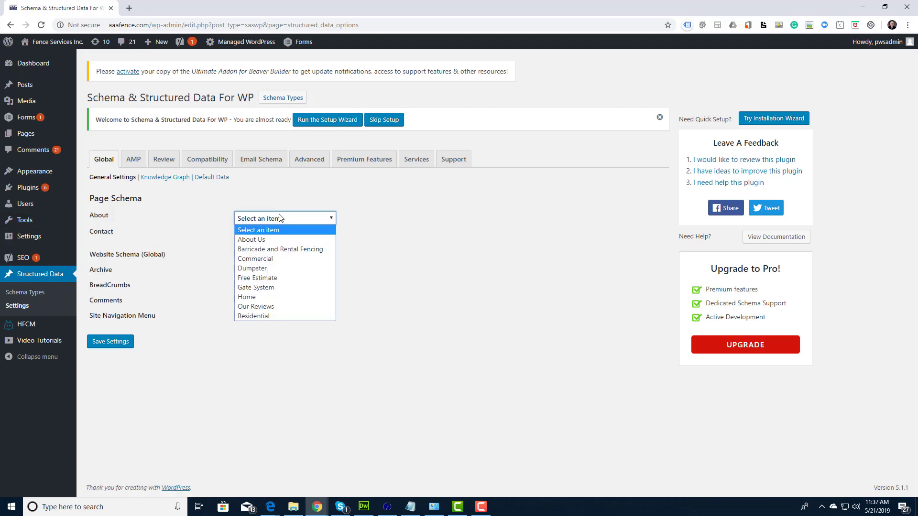
click(267, 239)
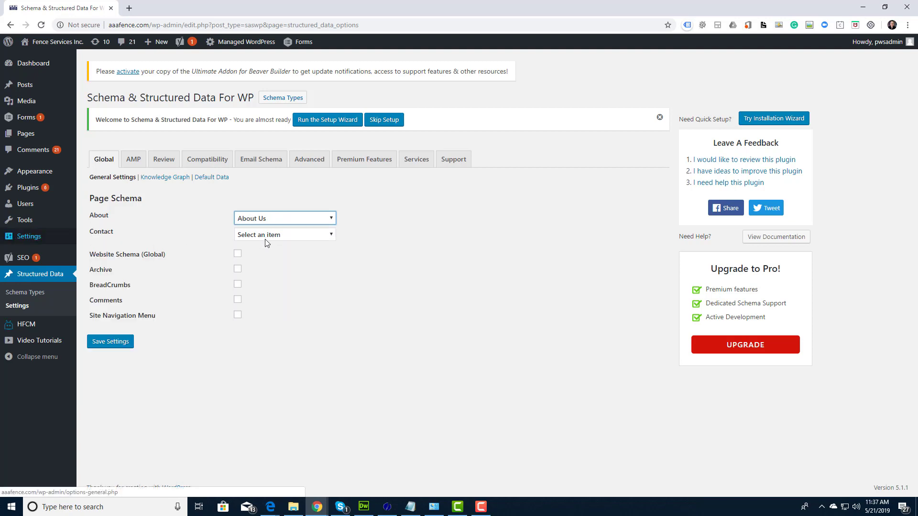
click(265, 235)
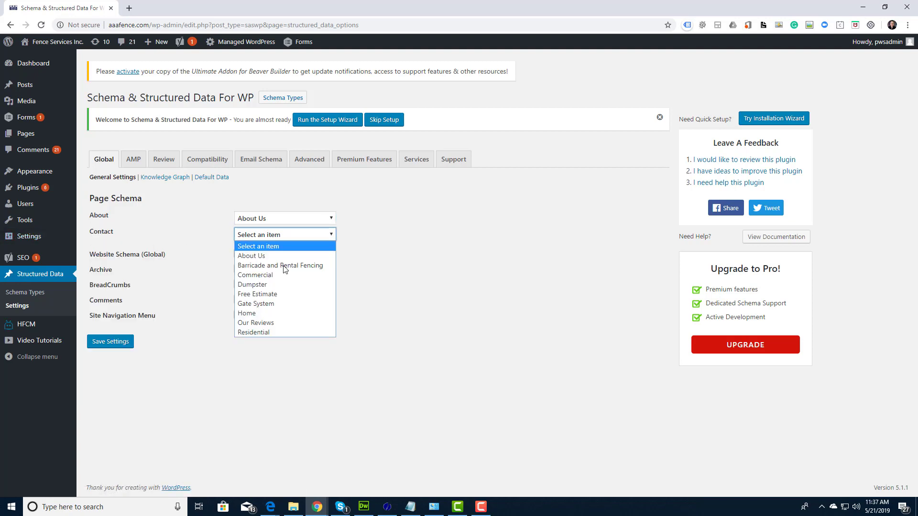
click(294, 294)
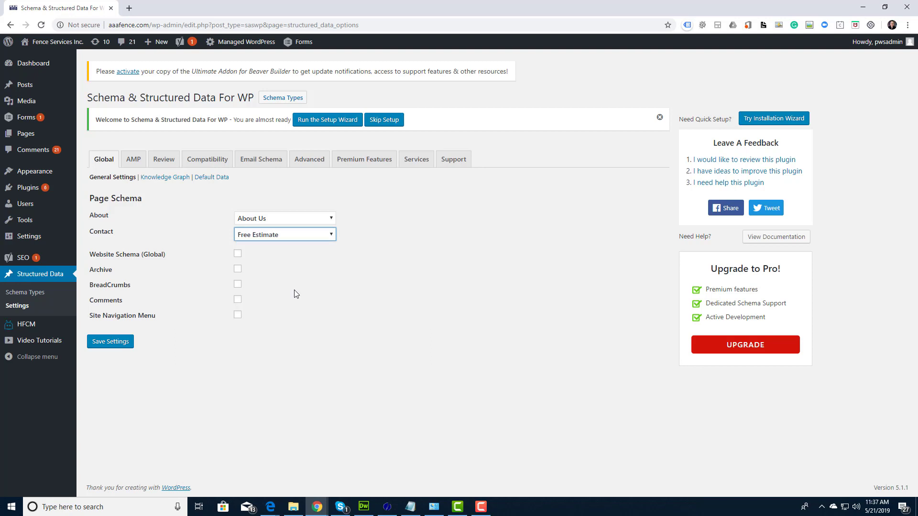
click(239, 259)
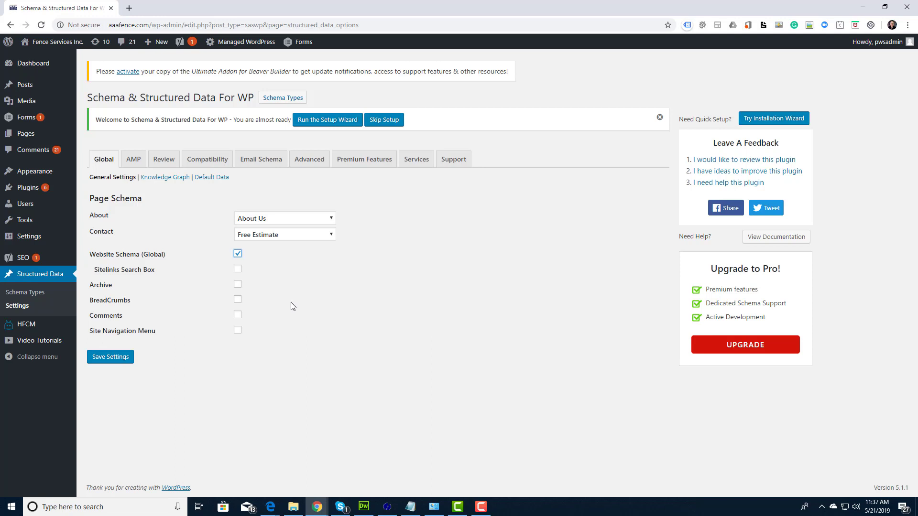
click(239, 301)
- Examine the plugin's AMP, Review, Compatibility, Email Schema, Advanced, Premium Features and Services settings
click(134, 163)
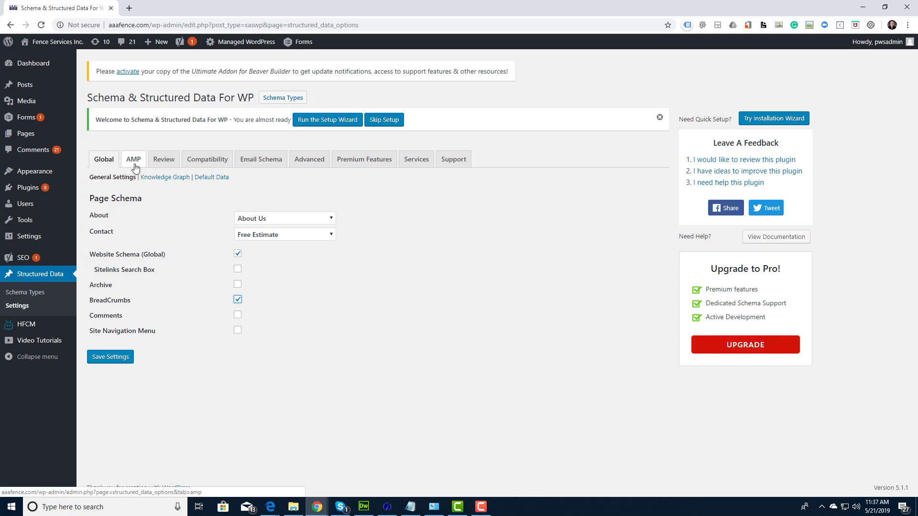
click(173, 164)
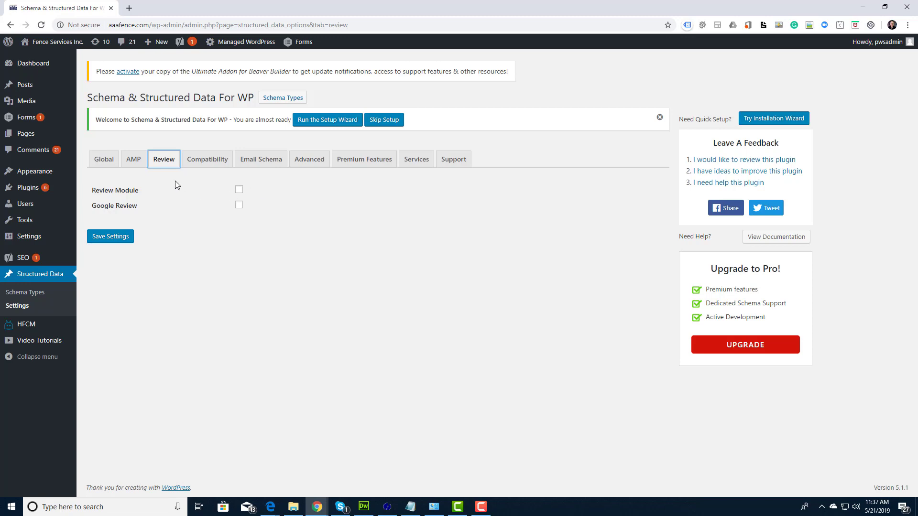
click(217, 169)
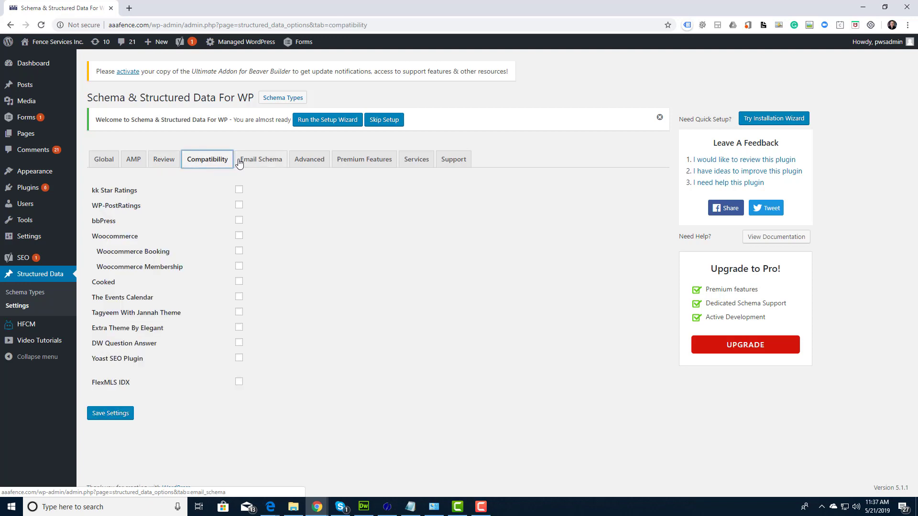
click(262, 162)
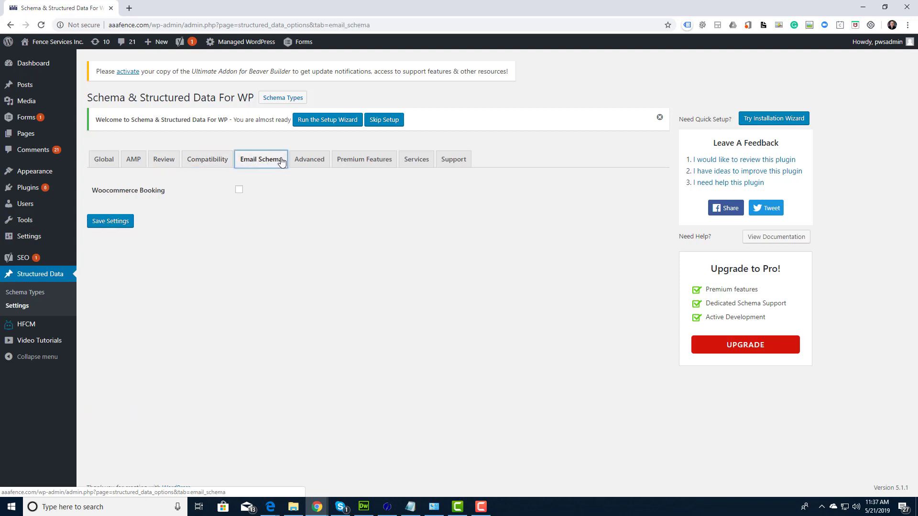
click(313, 162)
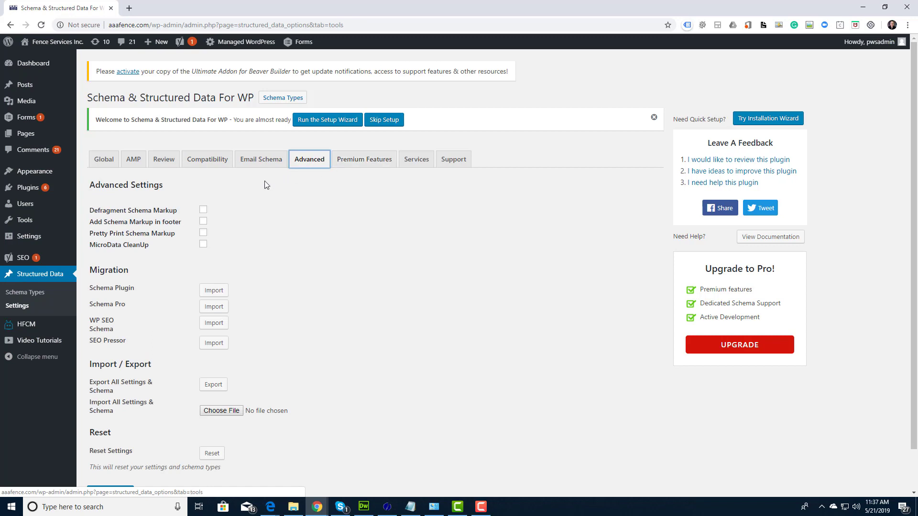
click(203, 223)
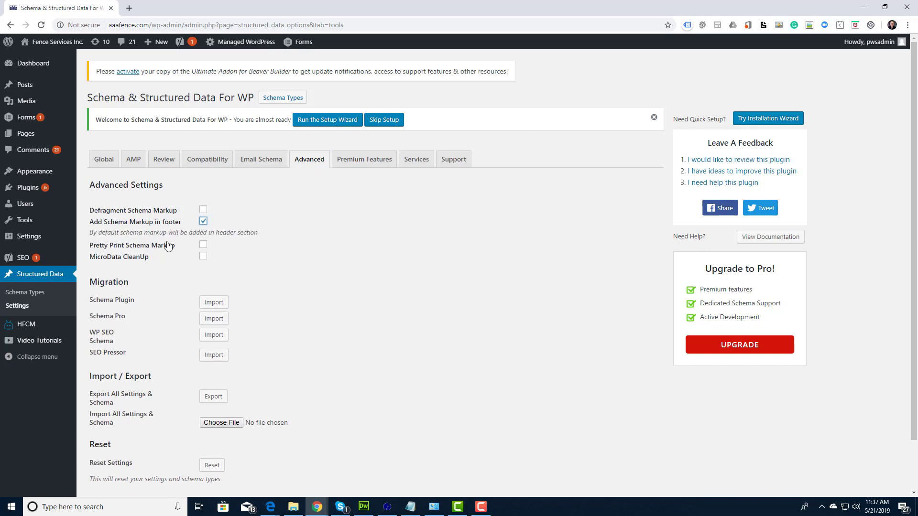
click(203, 221)
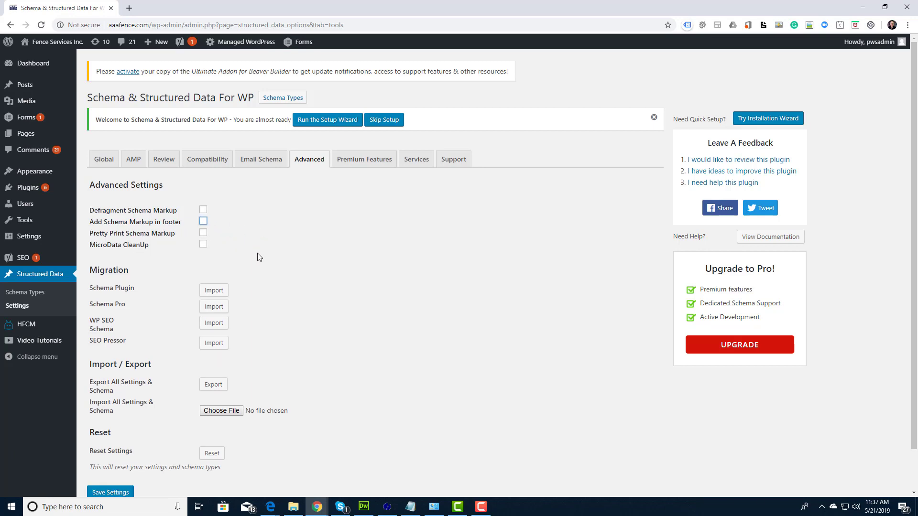
scroll(347, 280, down, 1)
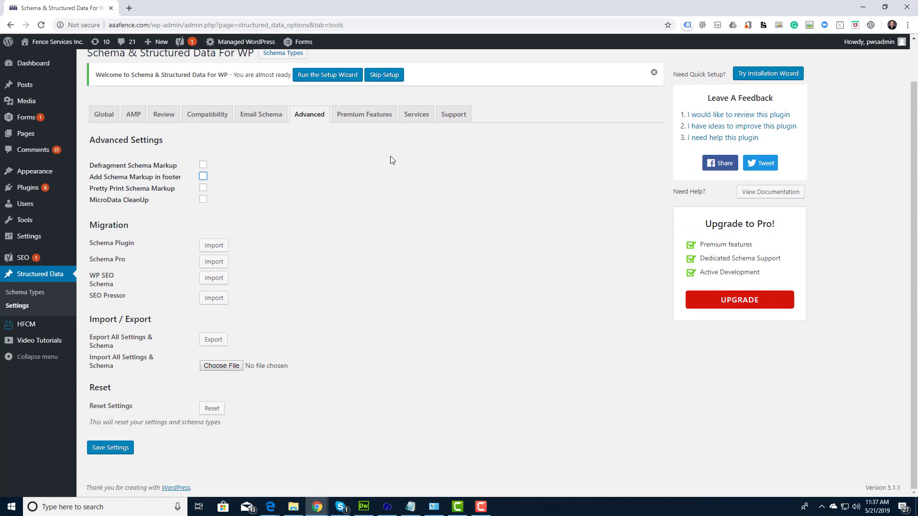
click(375, 115)
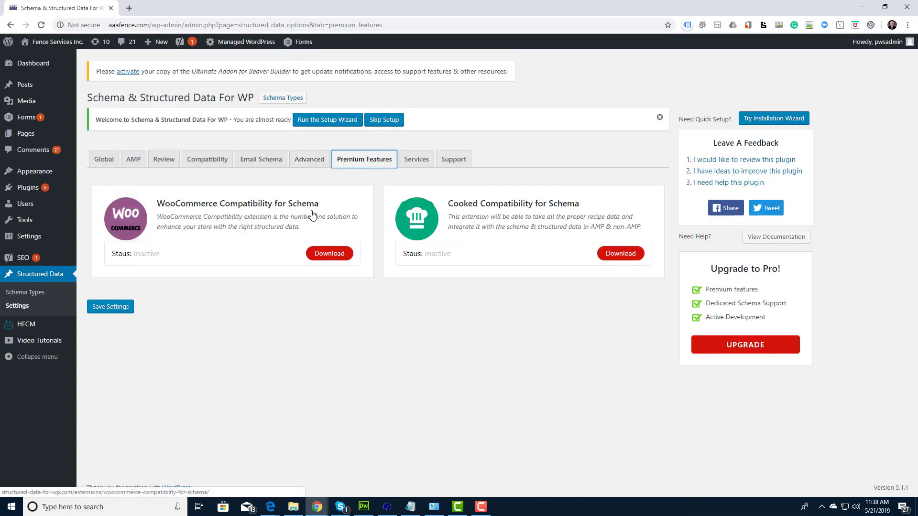
click(423, 163)
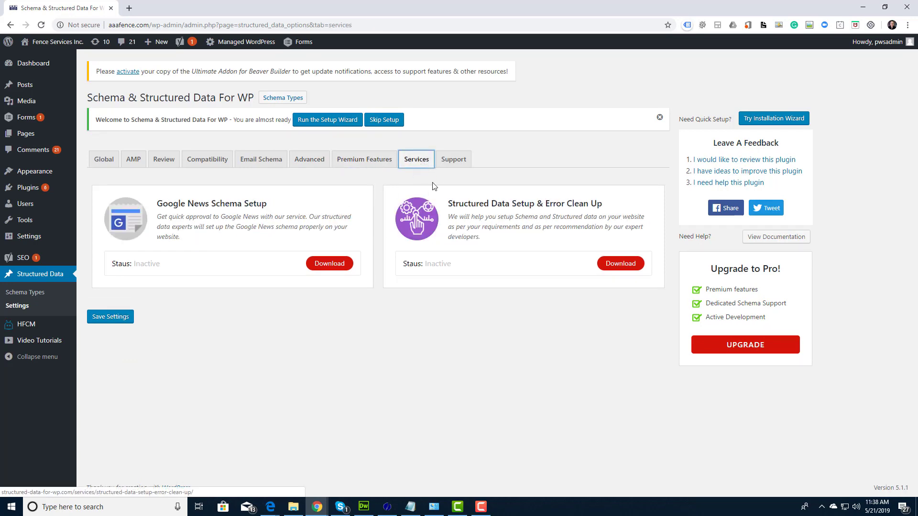
- Return to the plugin's Global settings and save them
click(106, 159)
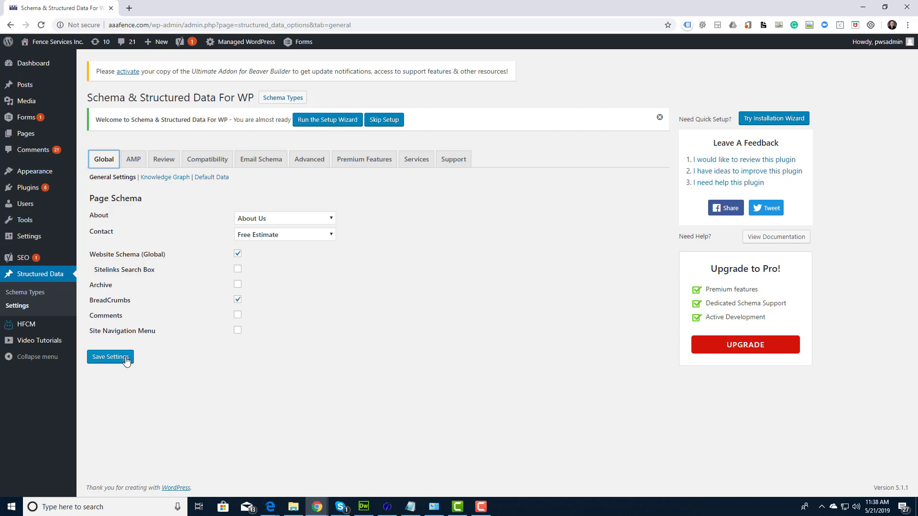
click(110, 357)
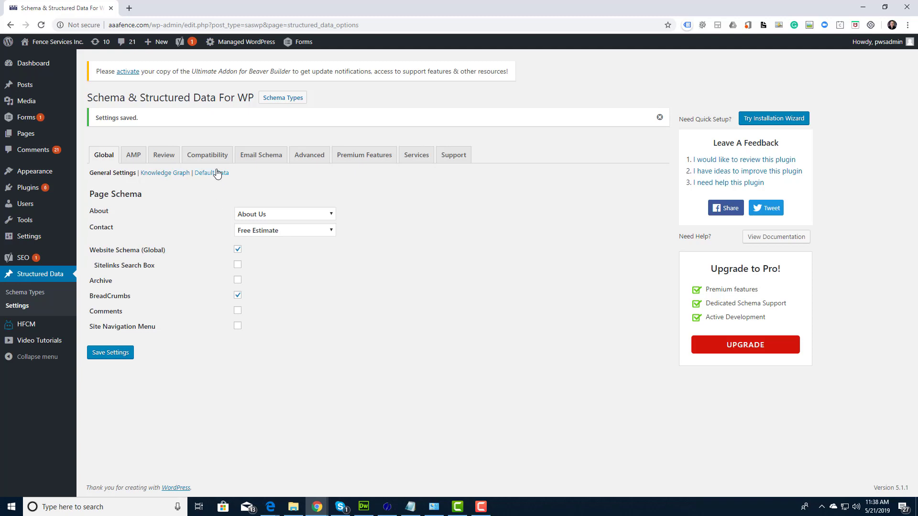
- Start adding a new schema type and look through the available schema types
click(297, 102)
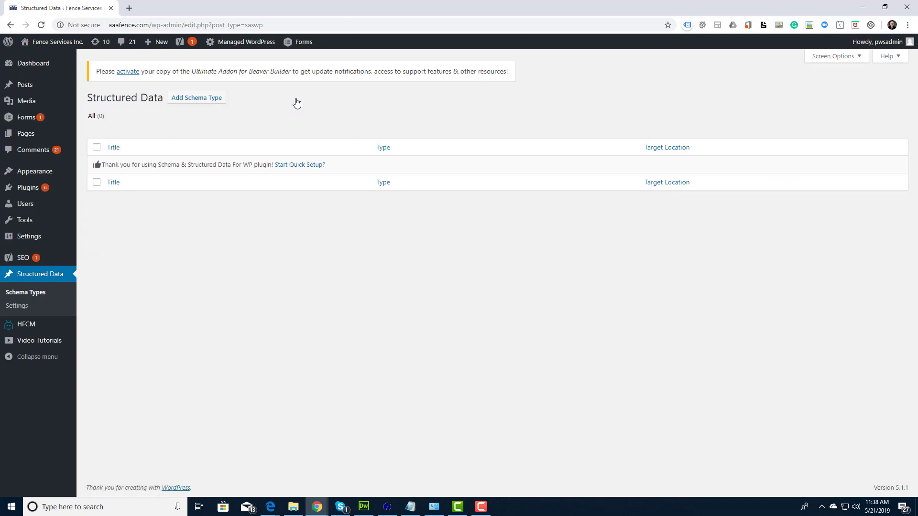
click(193, 101)
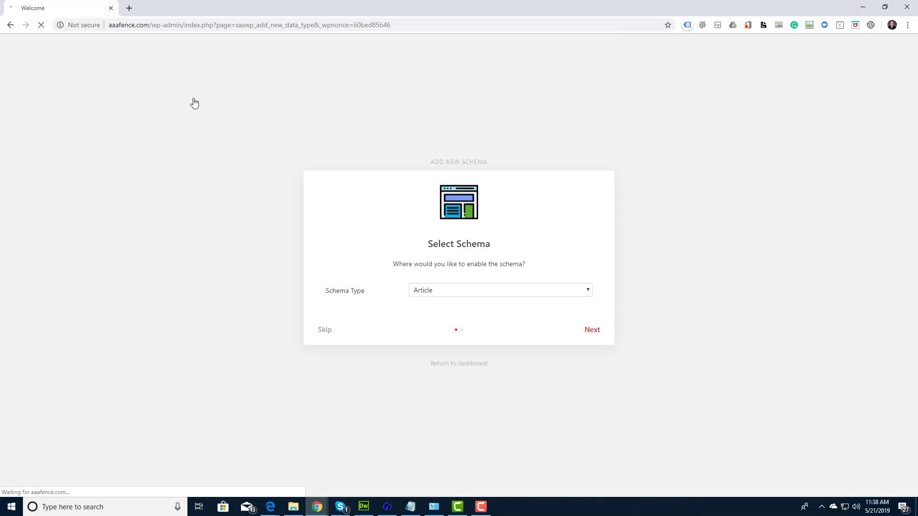
click(555, 290)
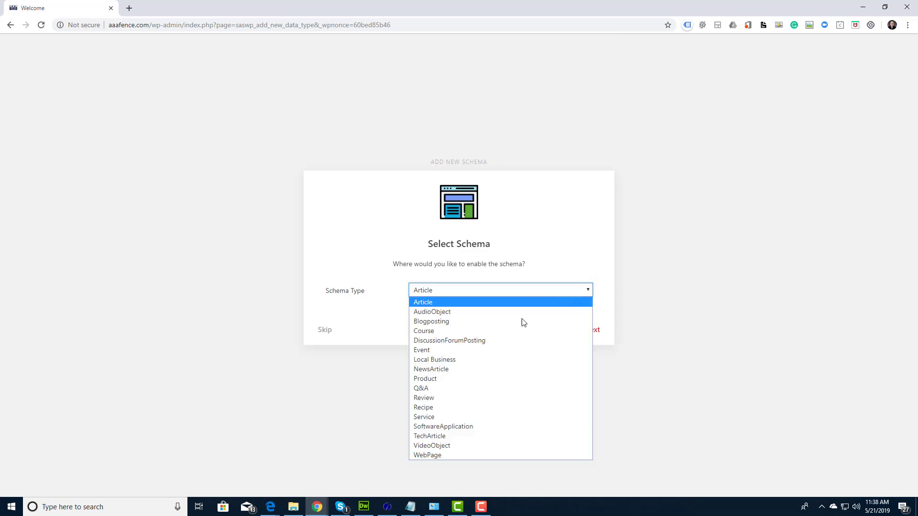
click(194, 91)
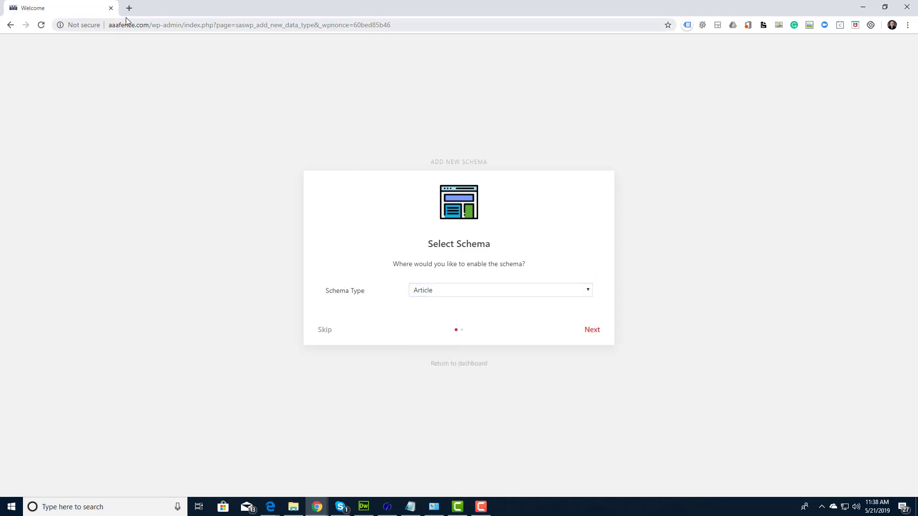
- Close the WordPress browser window and reload the business listing scan report in Edge, resubmitting its form
click(907, 7)
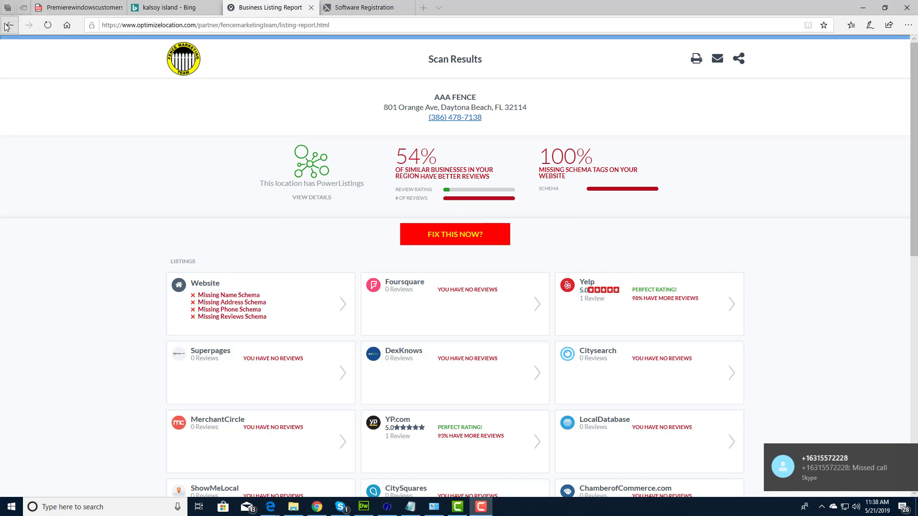
click(49, 25)
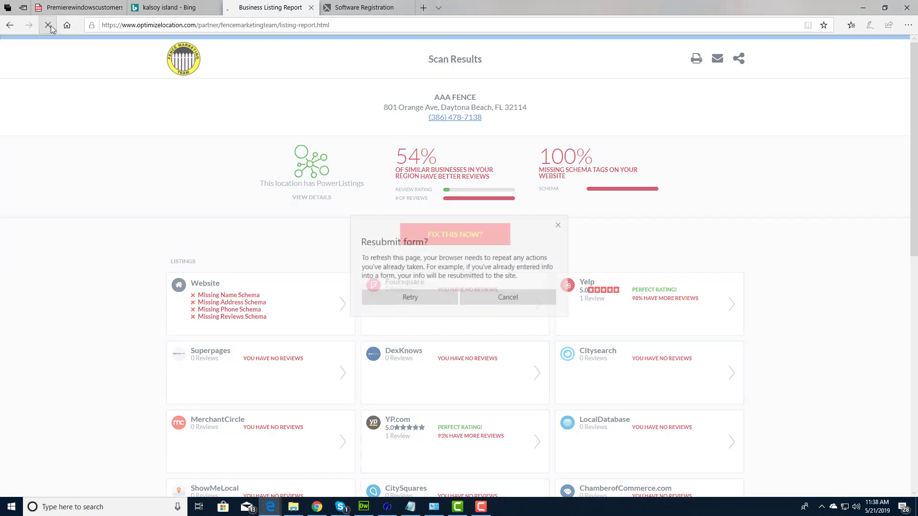
click(409, 298)
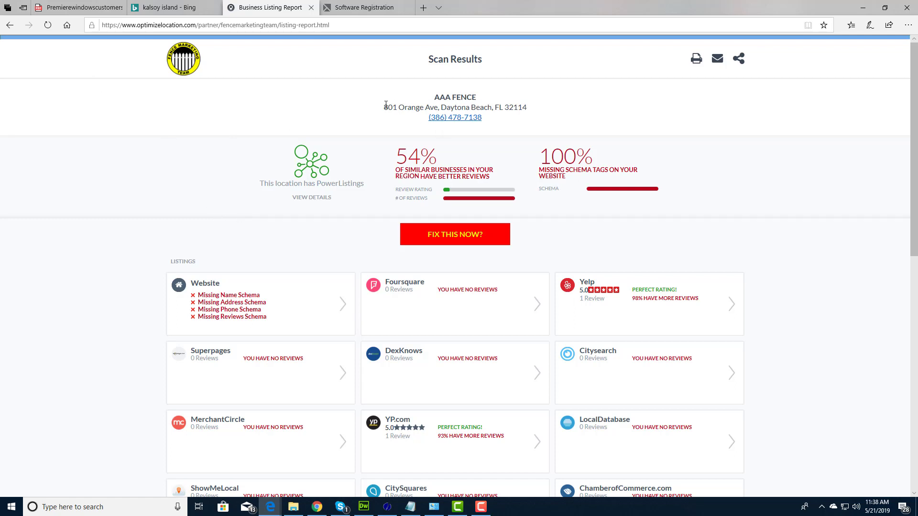
- Copy the business's address from the scan report and paste it into the street address of the listing scan form
drag(394, 106, 556, 109)
key(ctrl+c)
click(6, 29)
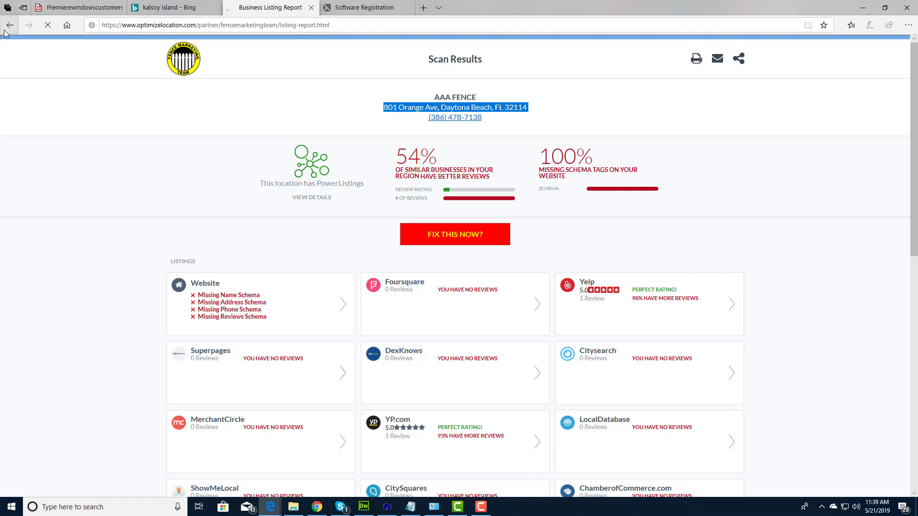
click(348, 294)
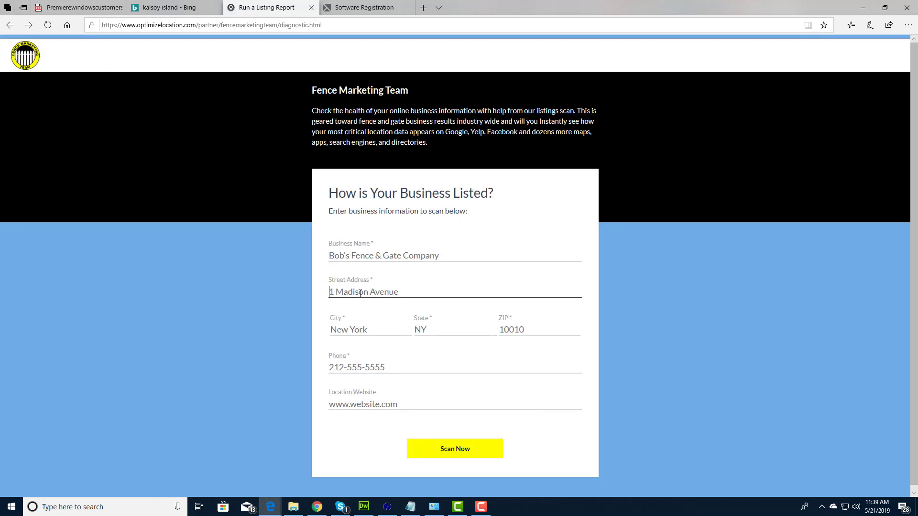
key(ctrl+v)
- Fill in the scan form's city, state and ZIP code using the parts of the pasted business address
drag(396, 295, 452, 299)
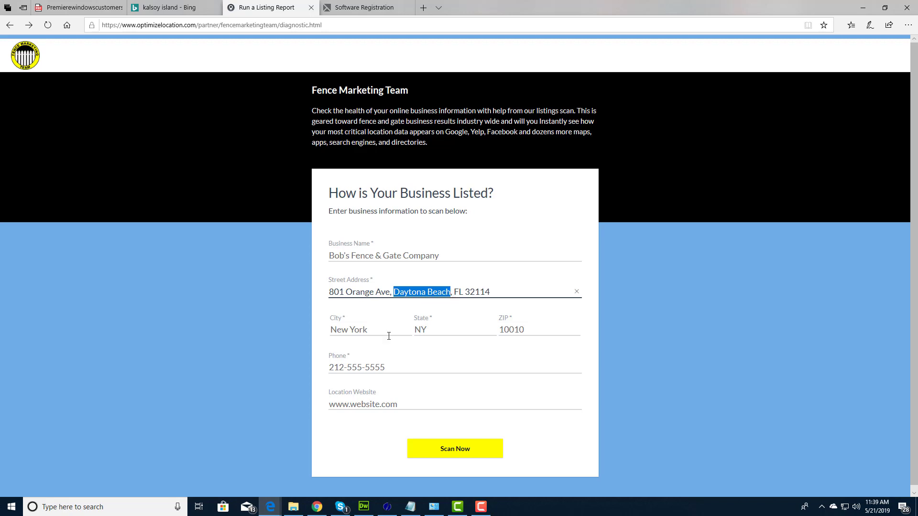
click(346, 327)
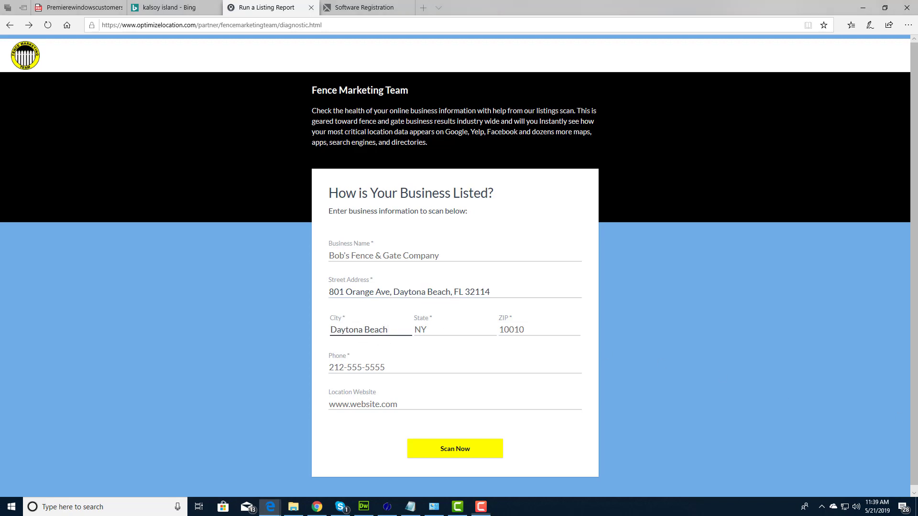
click(433, 331)
text(FL)
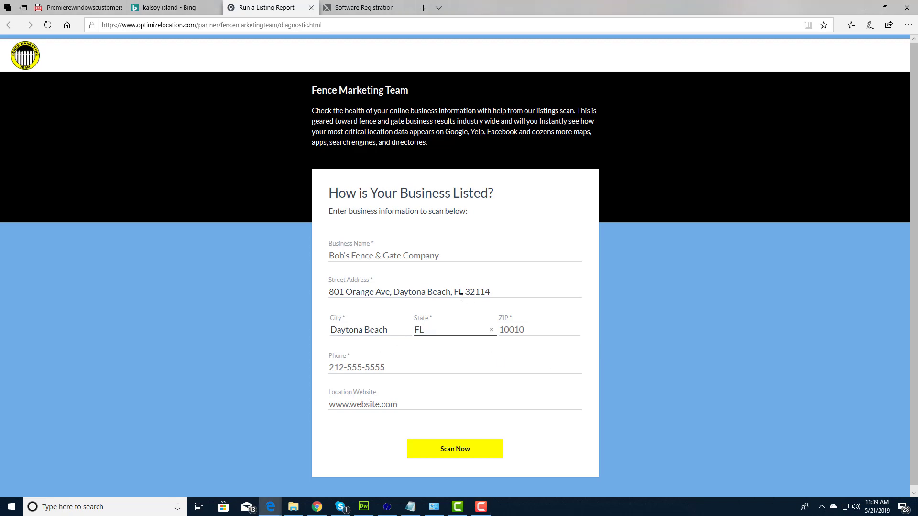
drag(465, 297, 505, 300)
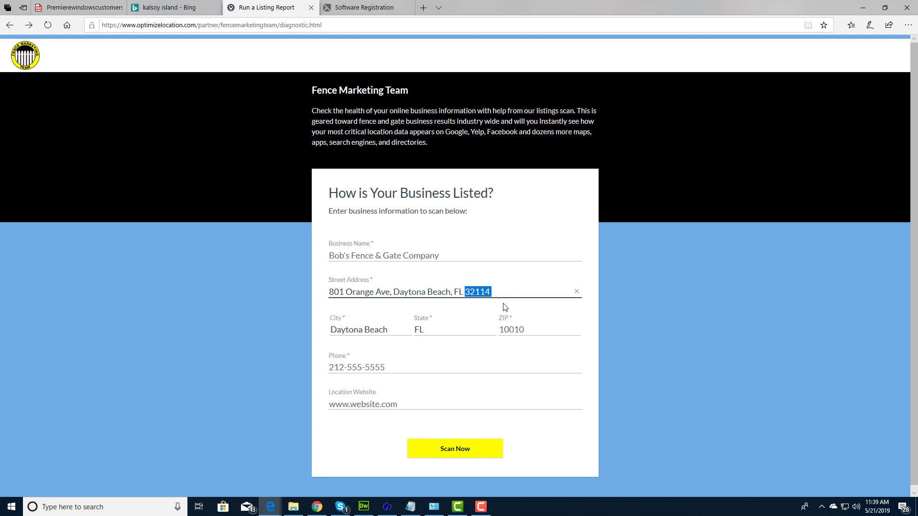
key(ctrl+c)
click(507, 330)
key(ctrl+v)
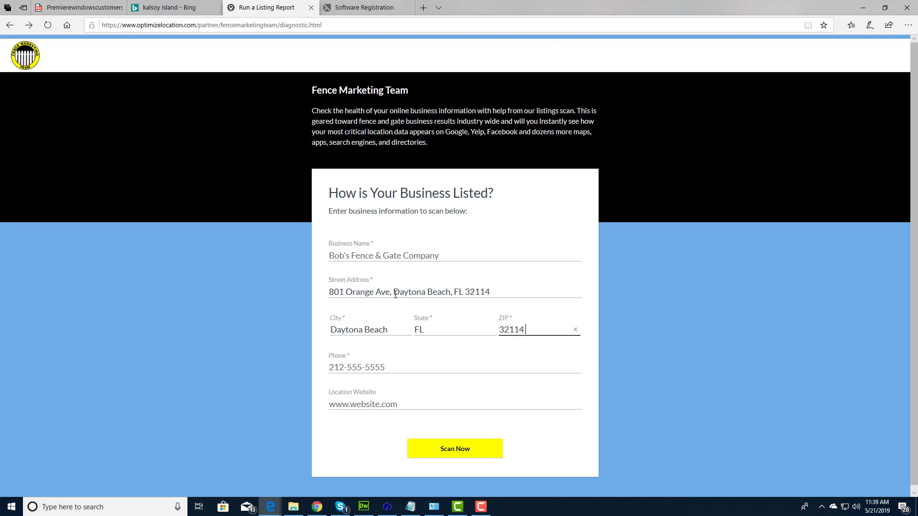
- Trim the pasted street address to the street alone and complete the scan form with business name AAA Fence, its phone number and website aaafence.com
drag(390, 292, 604, 286)
key(BackSpace)
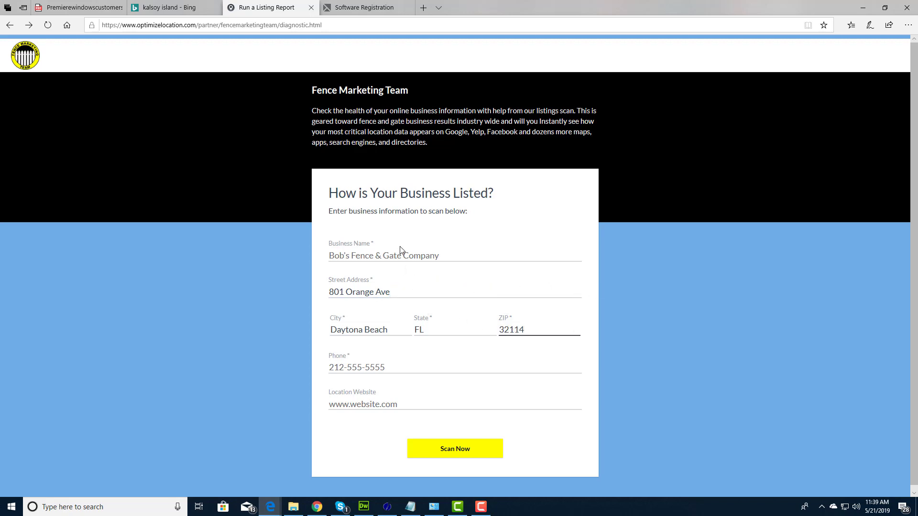
click(397, 254)
text(AA)
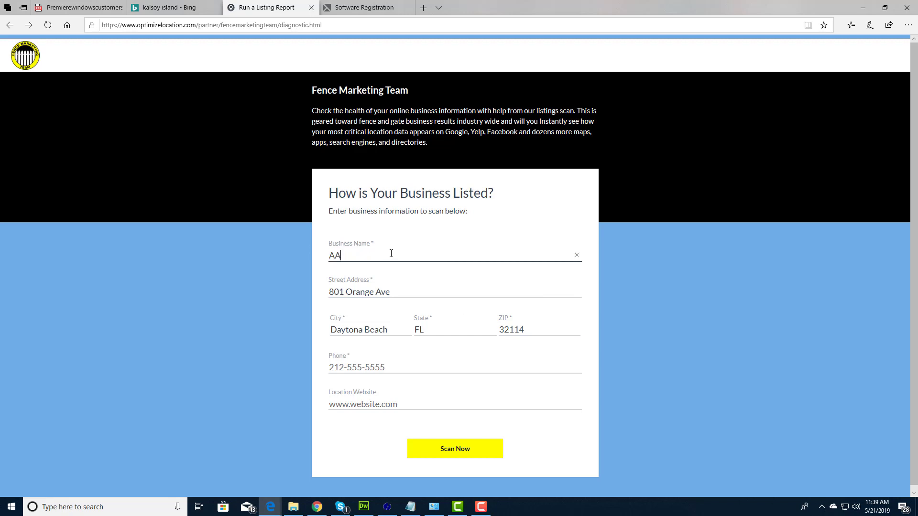
text(A Fence)
click(373, 371)
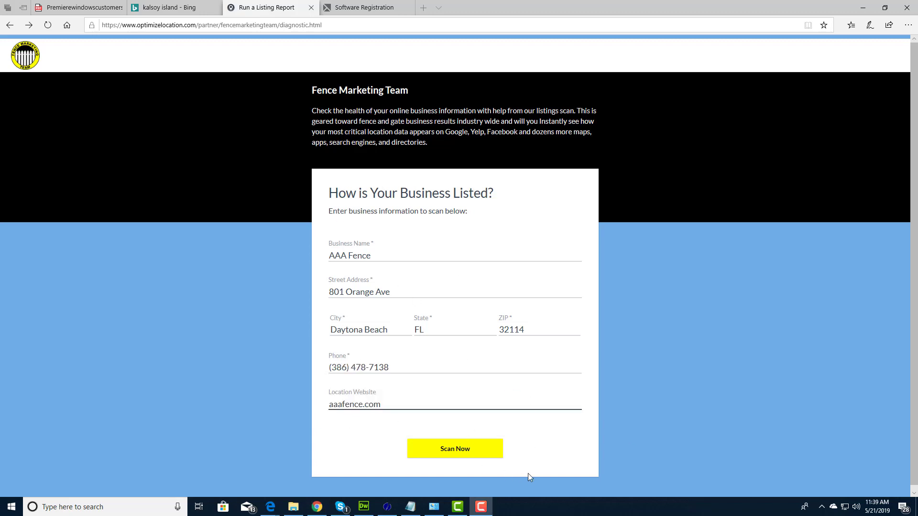
- Run the listing scan, correcting the ZIP code entry, and view the website's schema tag details in the results
click(449, 449)
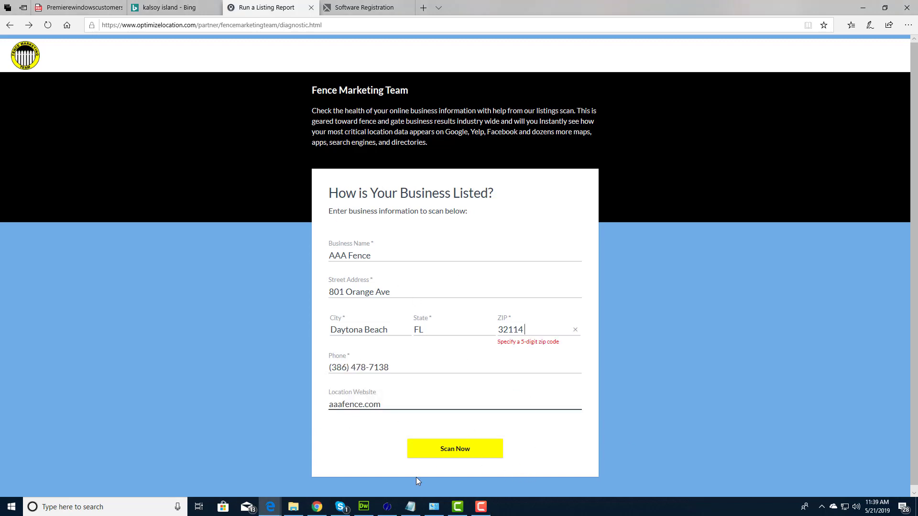
click(539, 325)
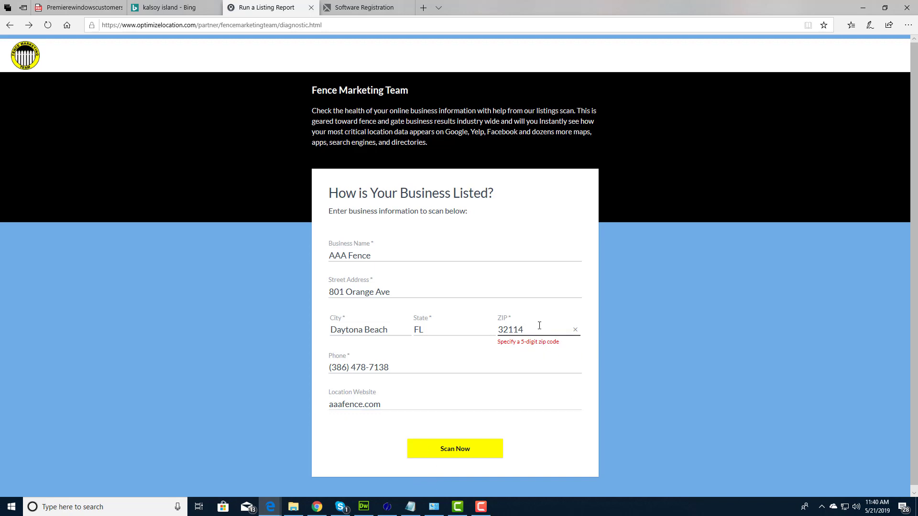
click(471, 445)
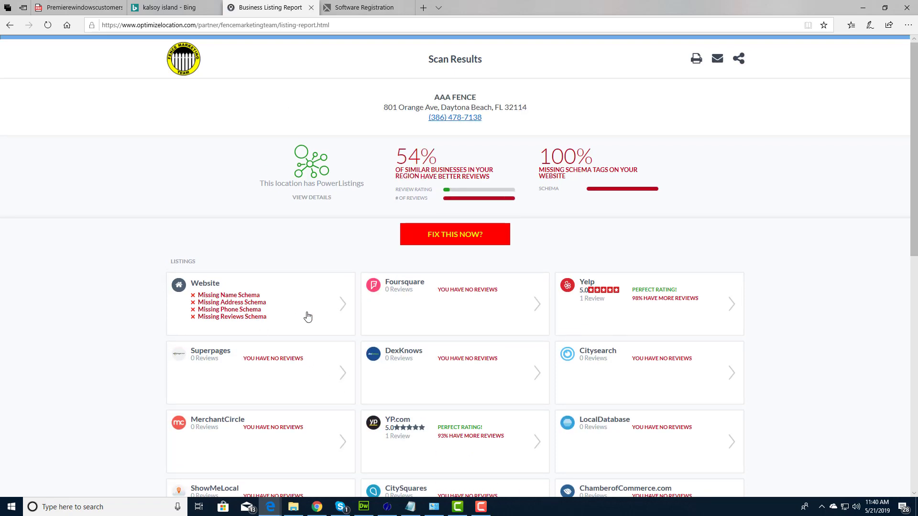
click(245, 306)
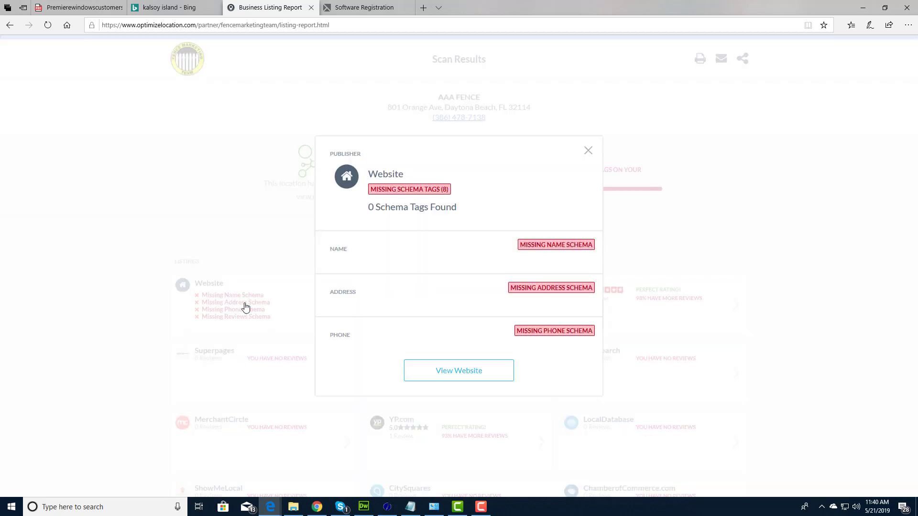
click(589, 151)
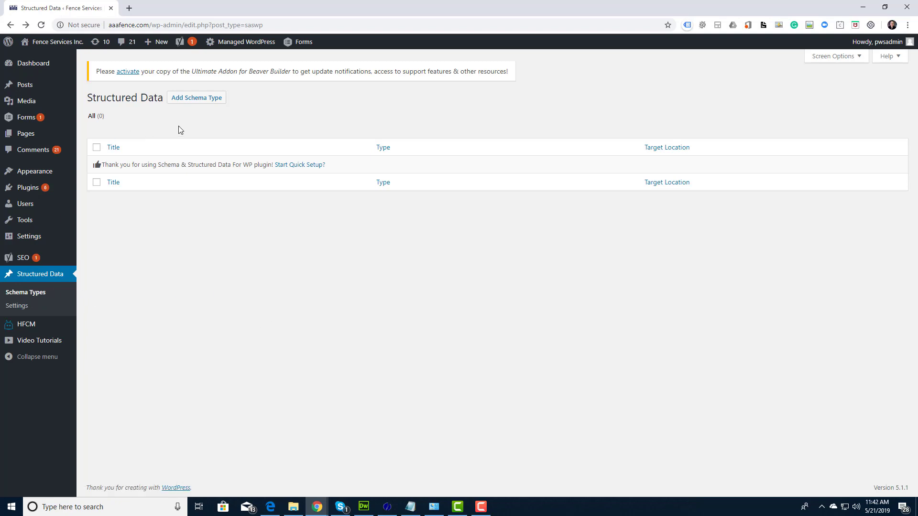
click(482, 508)
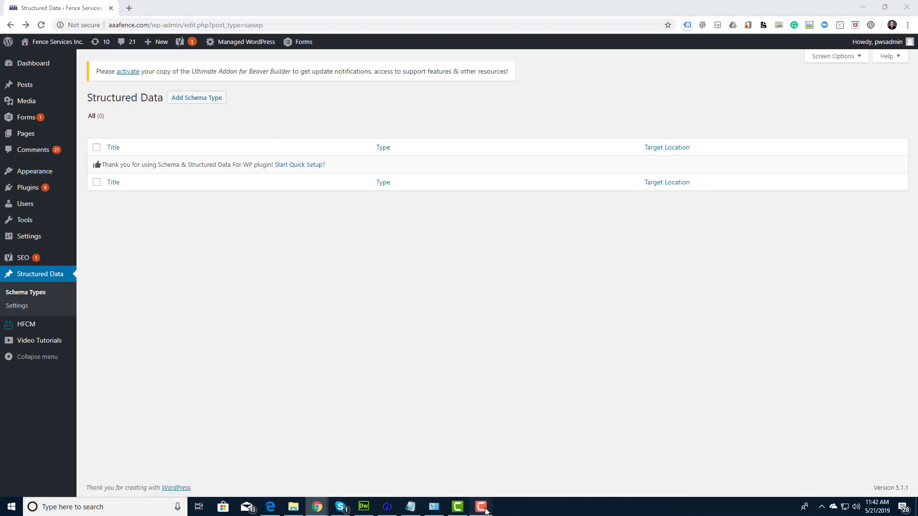
click(484, 468)
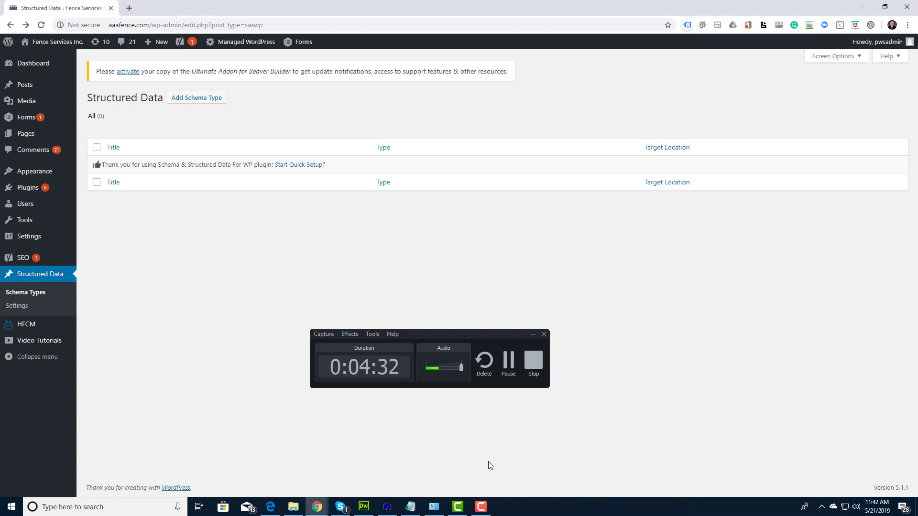
click(530, 335)
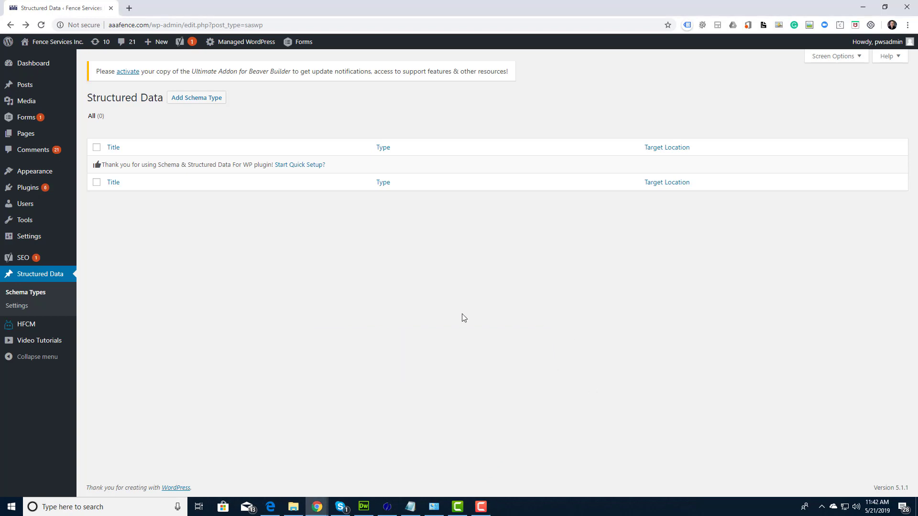
- Start adding a new schema to the WordPress site in Chrome and set its schema type to Local Business
click(208, 98)
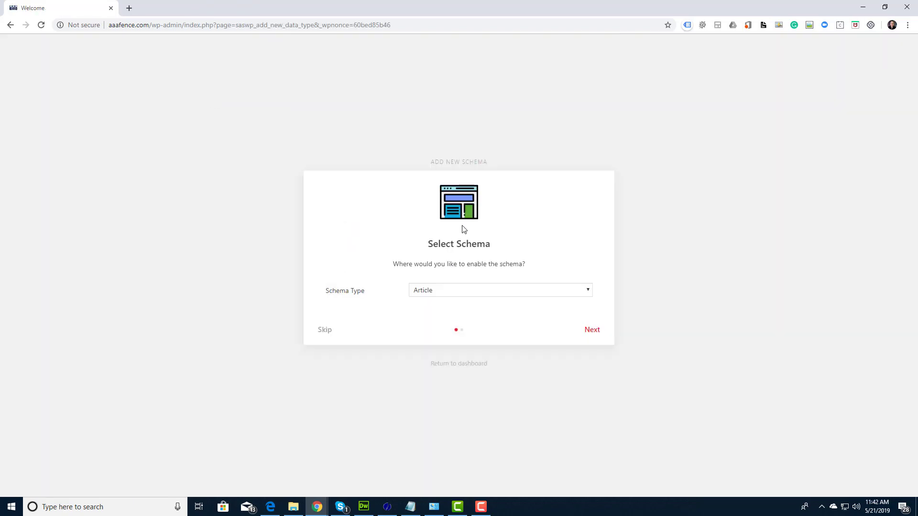
click(508, 292)
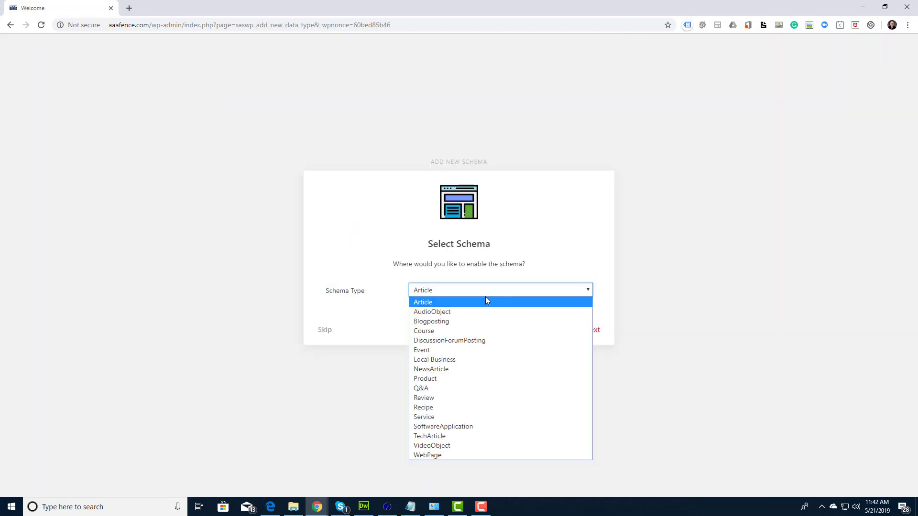
click(447, 361)
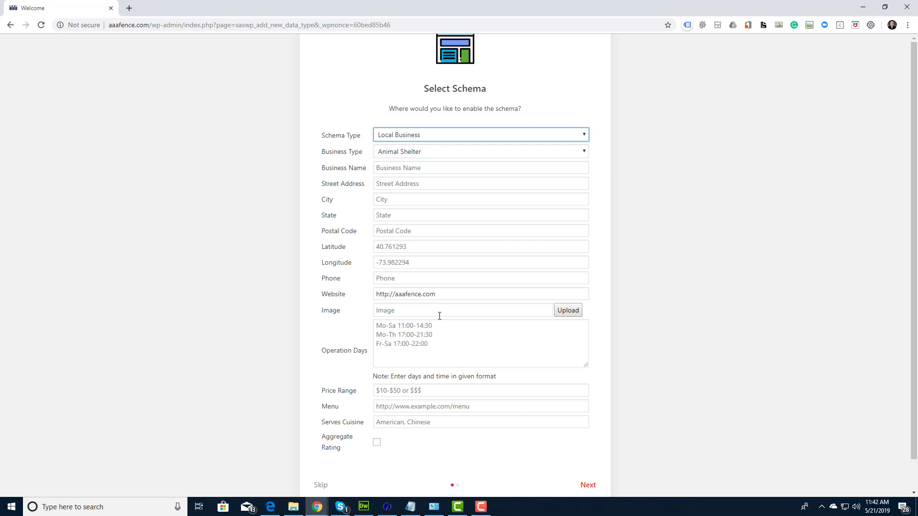
- Set the business type to Professional Service and fill in the business details from the saved AAA Fence autofill entry
click(421, 152)
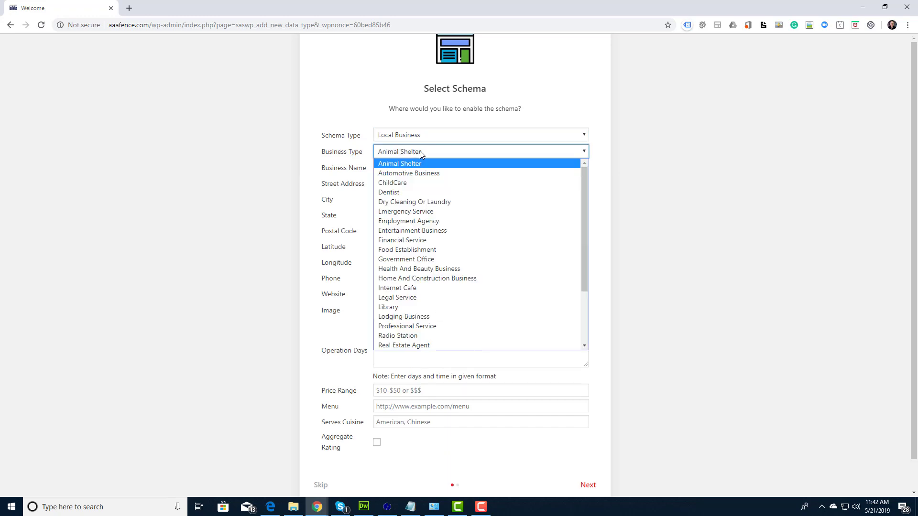
scroll(607, 279, down, 1)
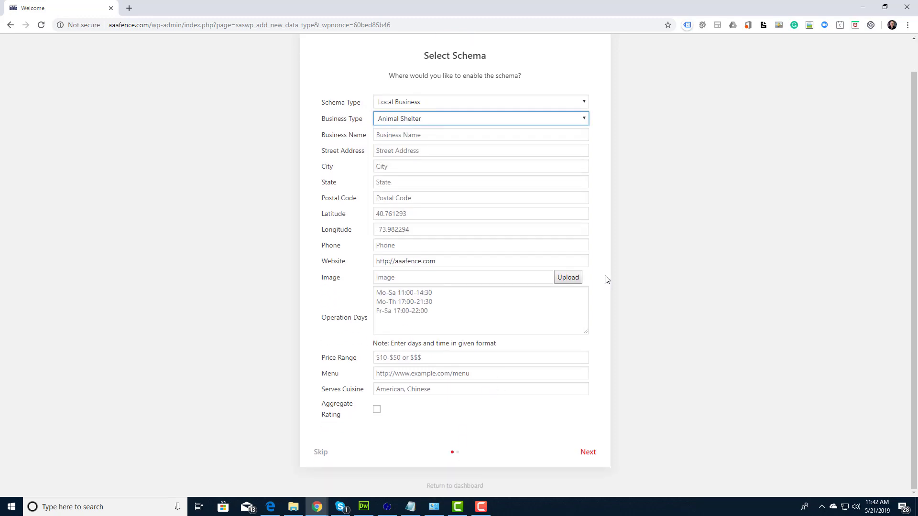
click(564, 118)
drag(588, 136, 566, 144)
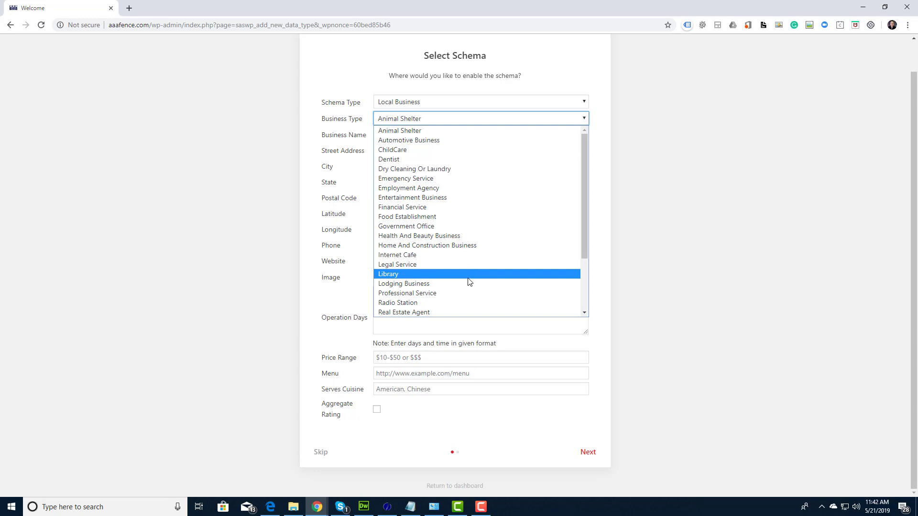
scroll(469, 282, down, 2)
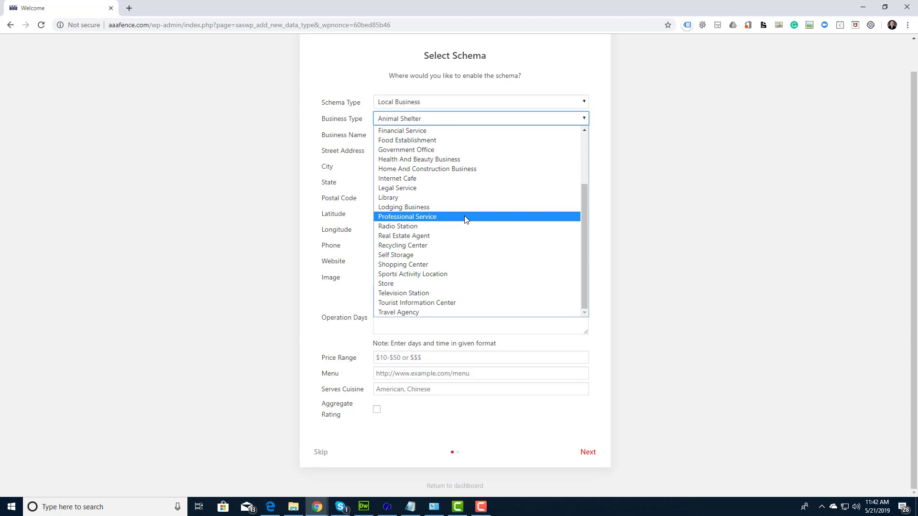
drag(584, 228, 583, 237)
click(459, 219)
click(429, 136)
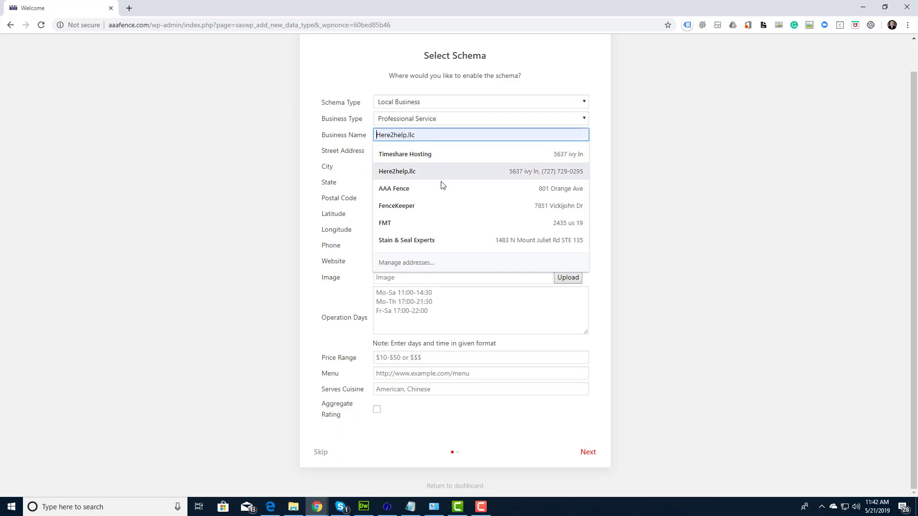
click(441, 192)
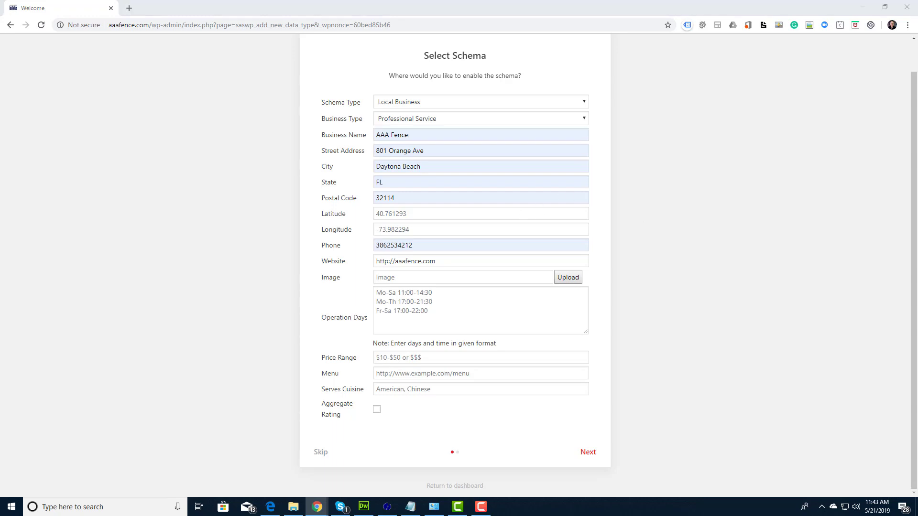
- Search Google for "aaa fence daytona" in a new browser window and copy the phone number from the business listing
drag(917, 43, 623, 28)
click(470, 205)
text(aaa fenc)
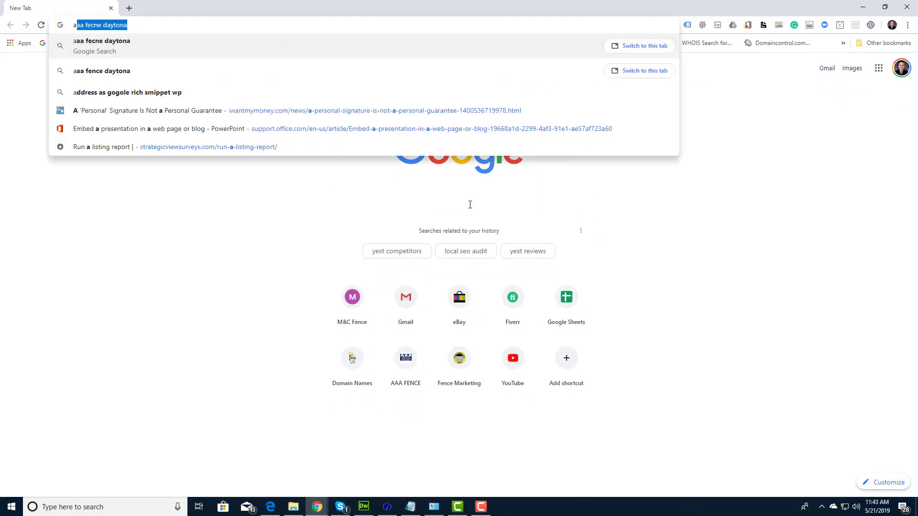
text(e )
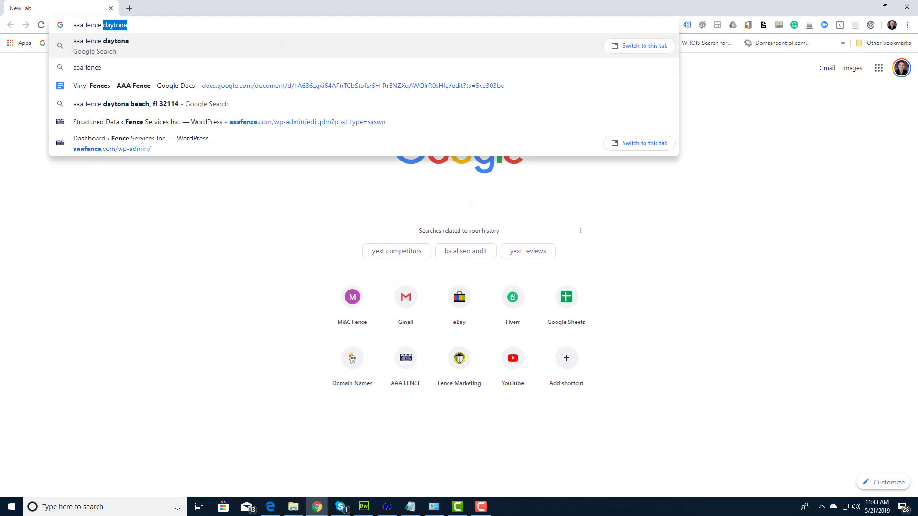
text(daytona)
key(Return)
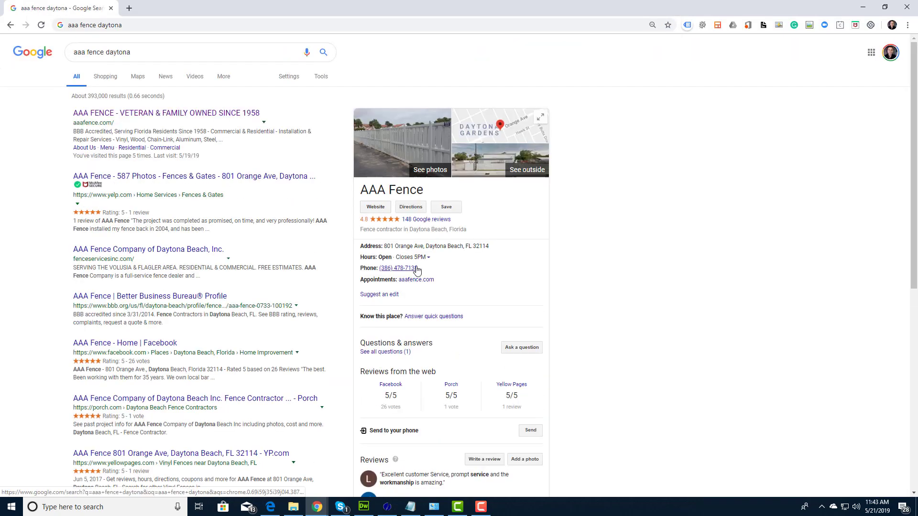
drag(417, 270, 379, 267)
key(ctrl+c)
- Return to the schema form and replace the autofilled phone number with the copied one
click(863, 7)
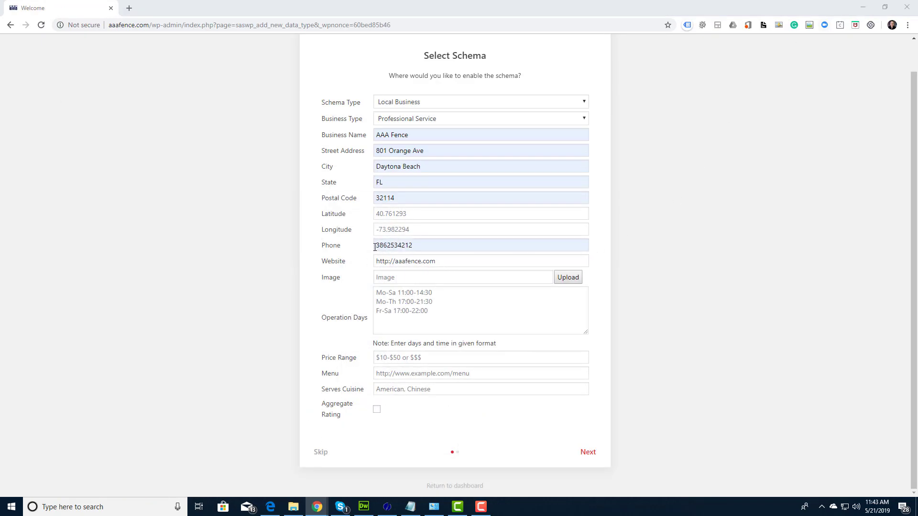
double_click(429, 246)
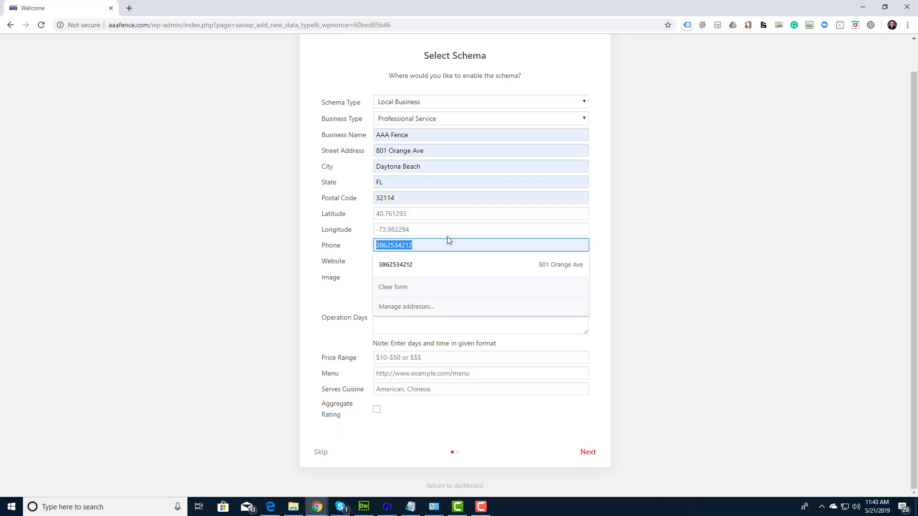
key(BackSpace)
key(ctrl+v)
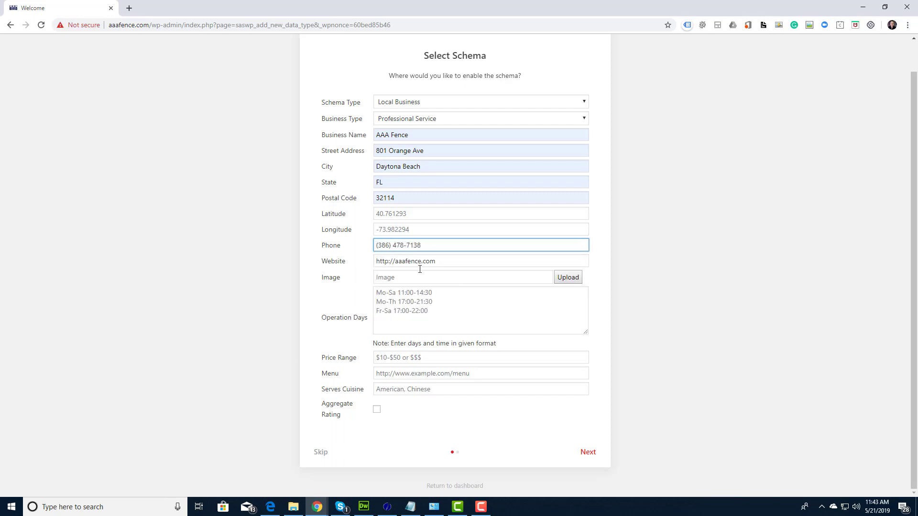
- Upload the logo file aaa-logo-w-phone-p-2.png from the AAA Fence folder for the schema's image
click(456, 284)
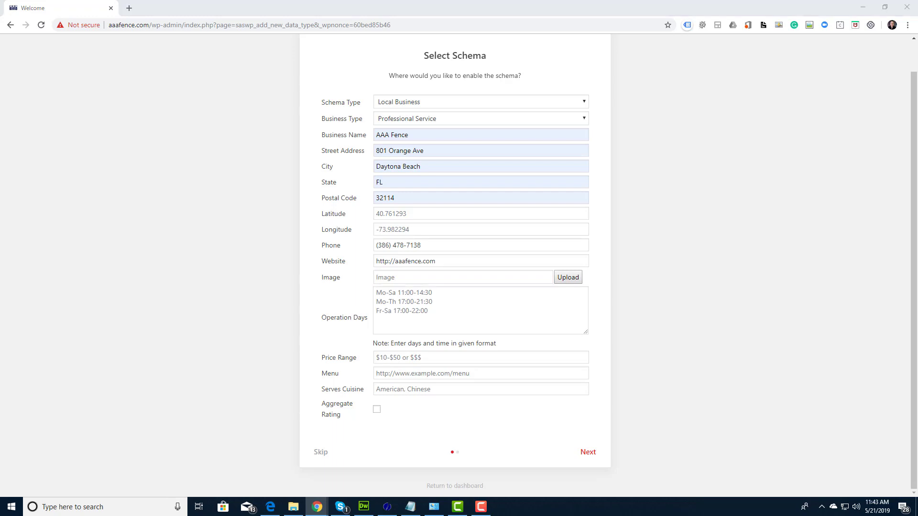
click(572, 277)
click(477, 258)
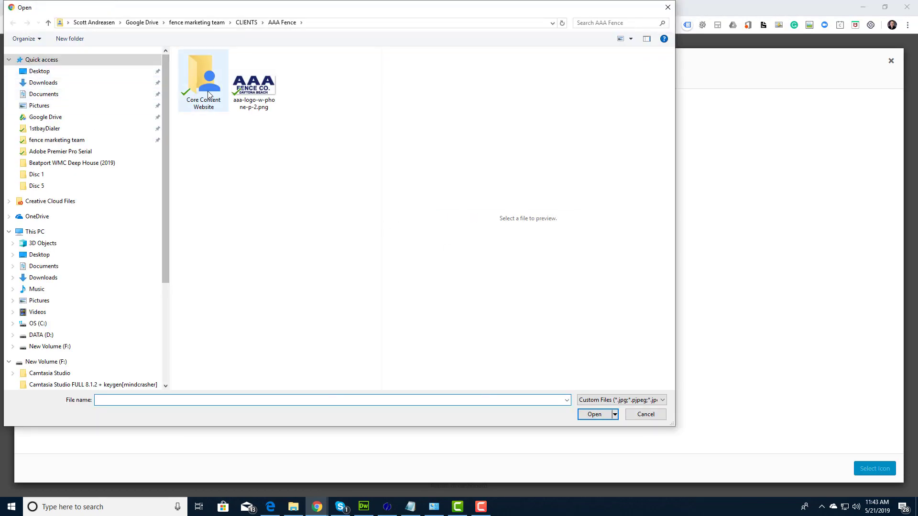
click(263, 89)
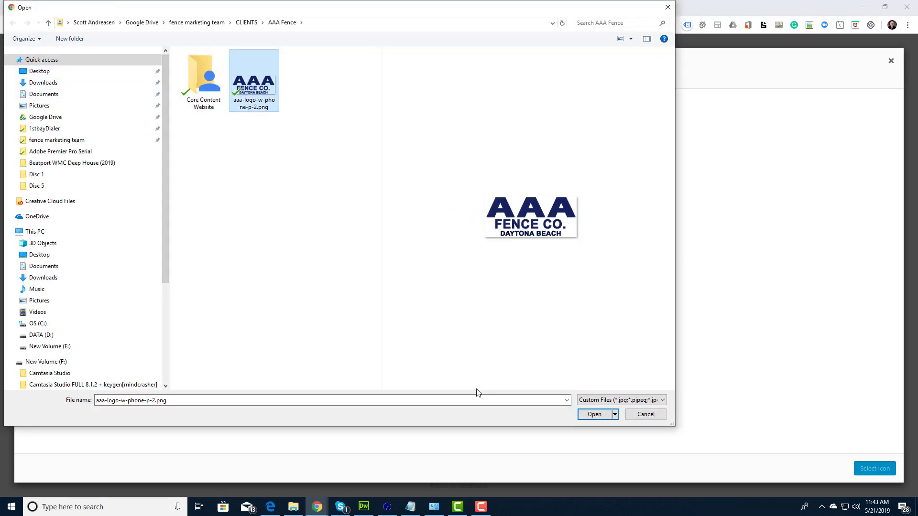
click(594, 415)
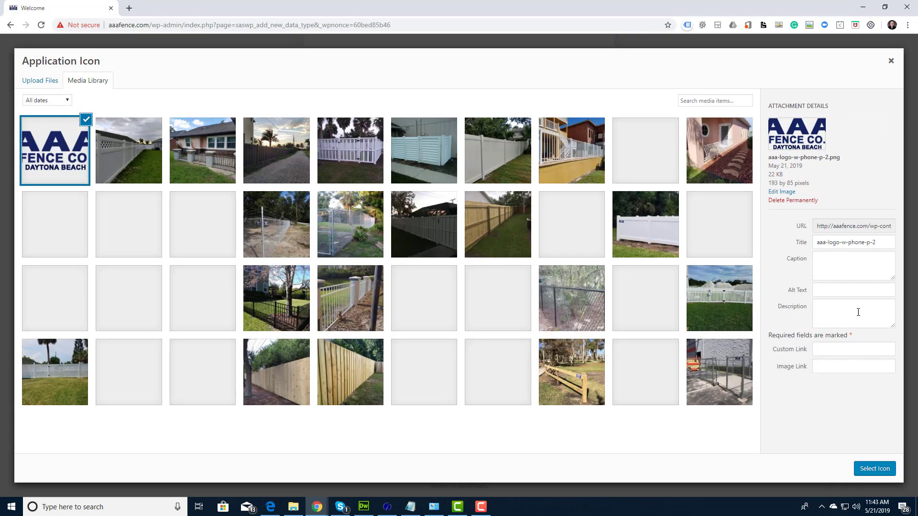
- Give the logo the alt text "Fence company Volusia County" and select it as the schema's image, continuing to the placement settings
click(839, 291)
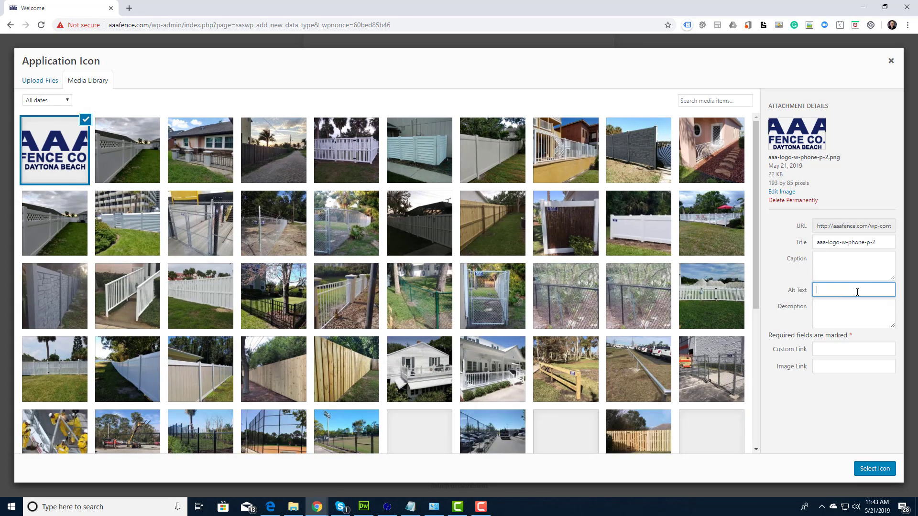
text(Fen)
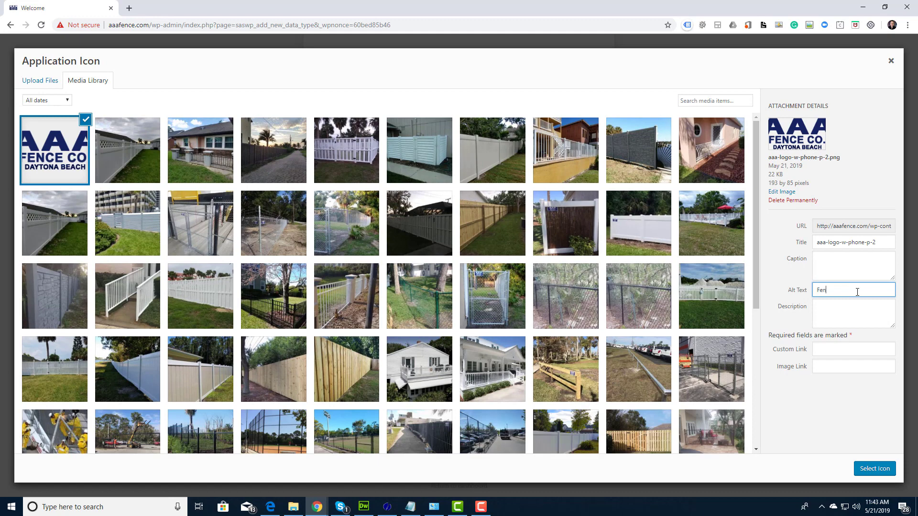
text(ce company)
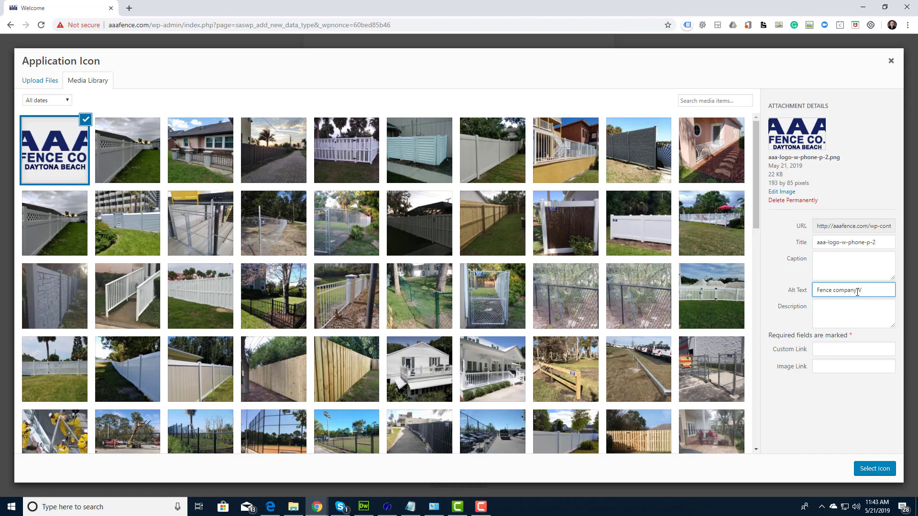
text(Volusia County)
click(875, 469)
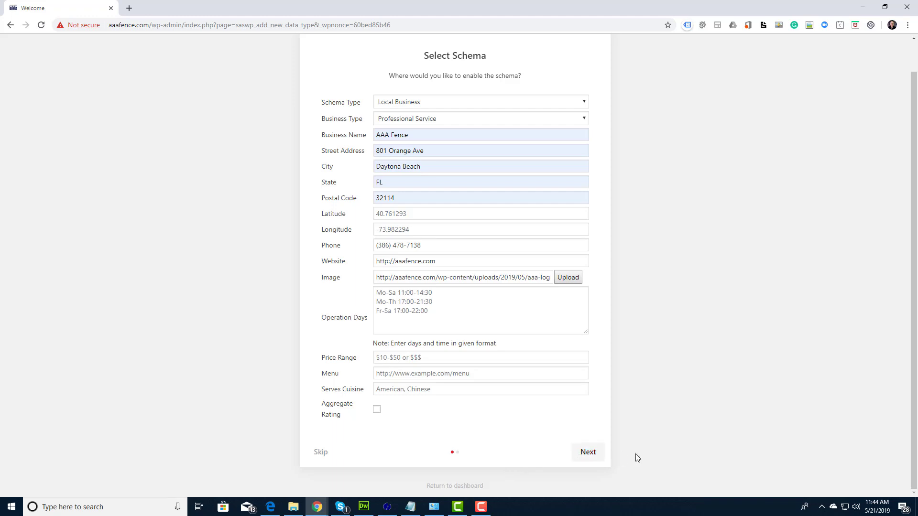
click(589, 453)
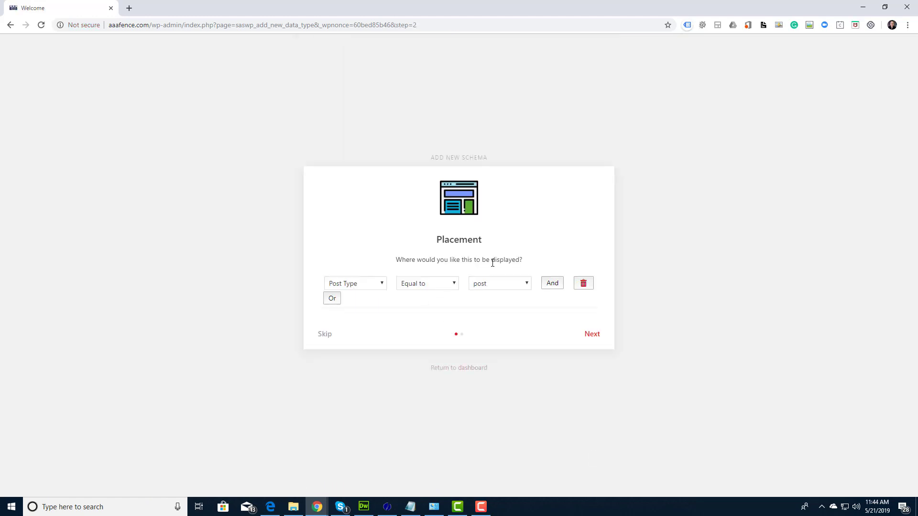
- Set the first placement condition to Page Equal to Home
click(383, 285)
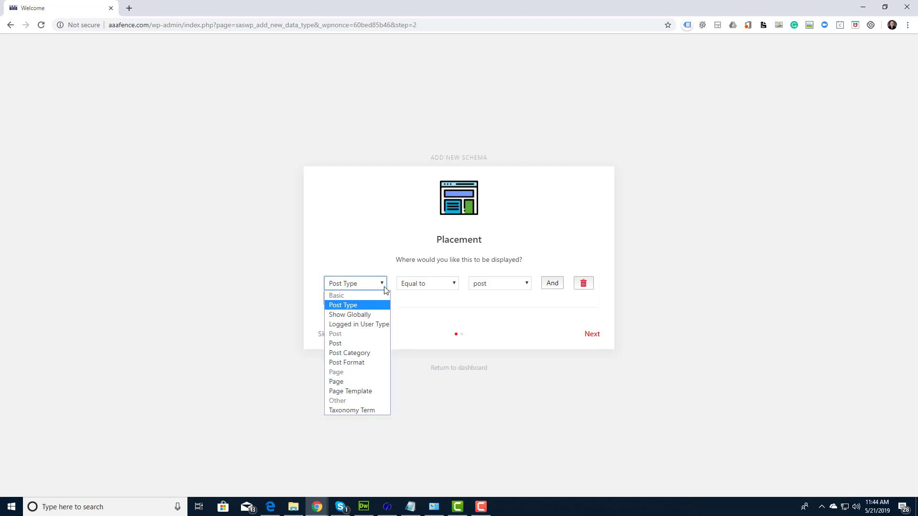
click(345, 382)
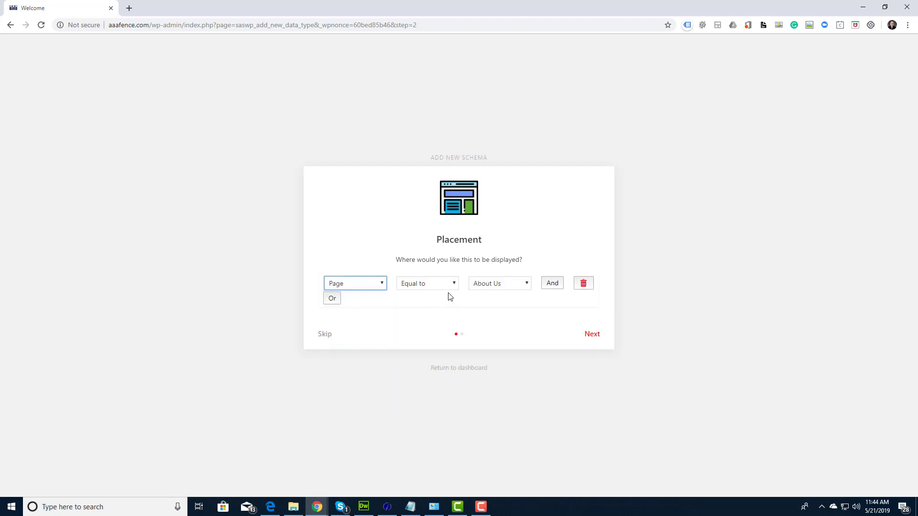
click(513, 283)
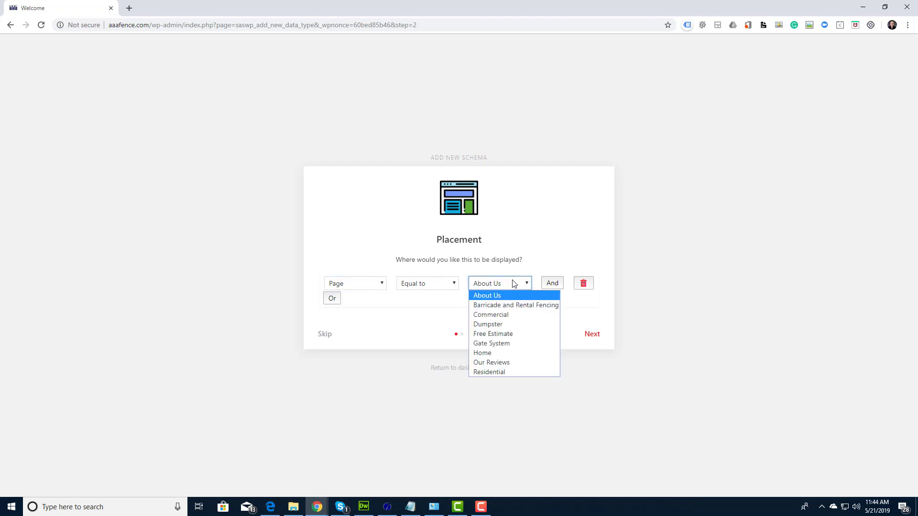
click(508, 353)
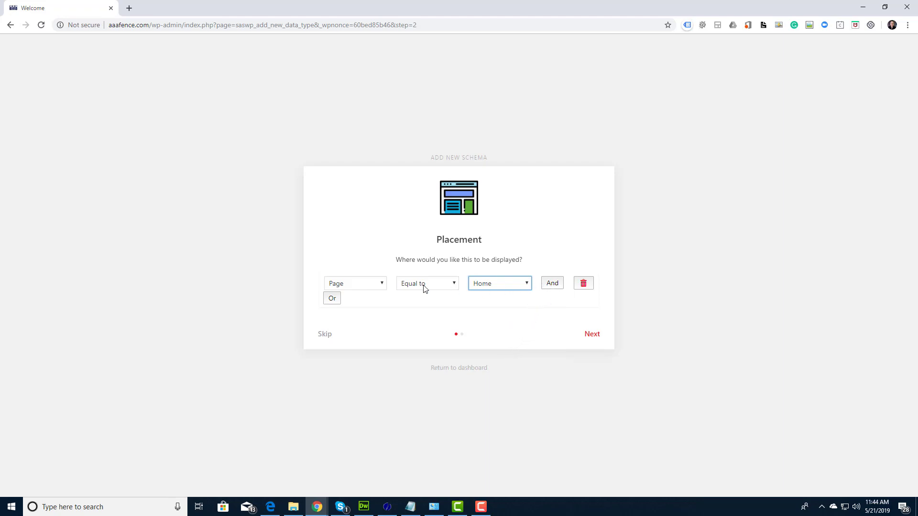
click(450, 288)
click(460, 270)
- Add a second And condition to the placement with Page Equal to About Us
click(551, 284)
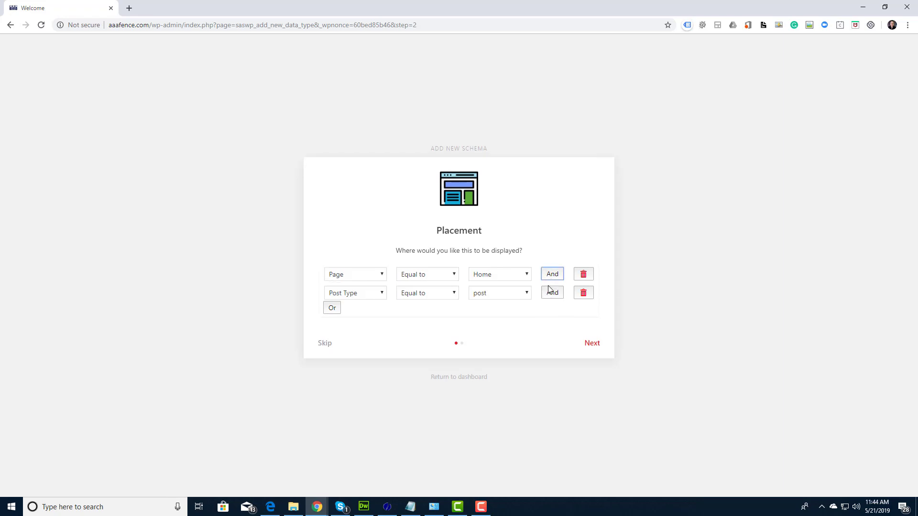
click(379, 294)
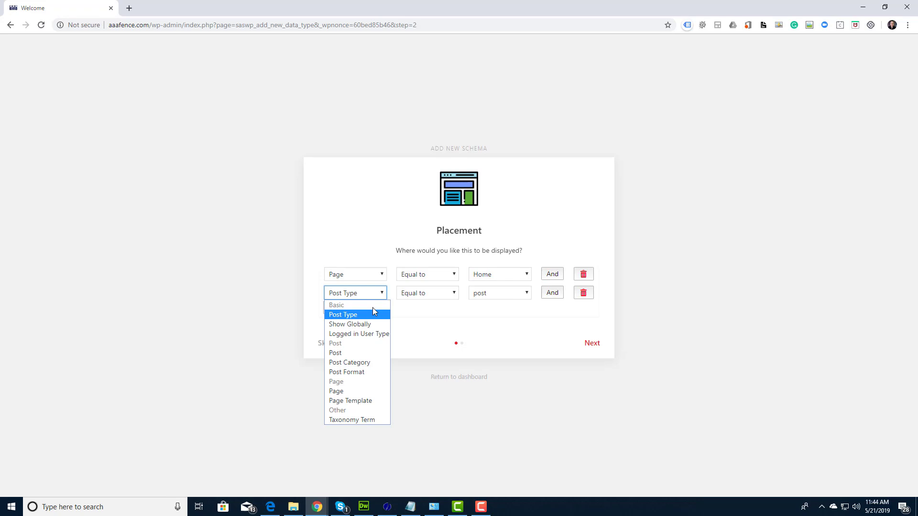
click(359, 391)
click(438, 293)
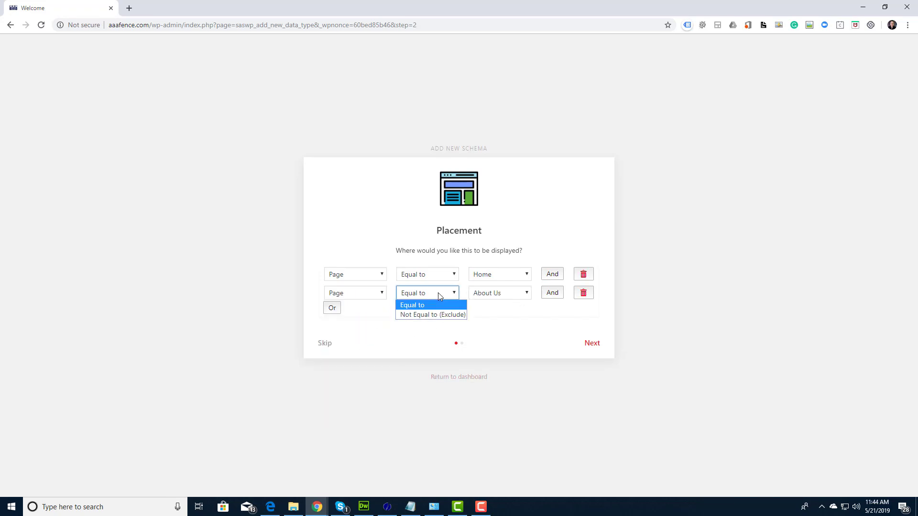
click(440, 306)
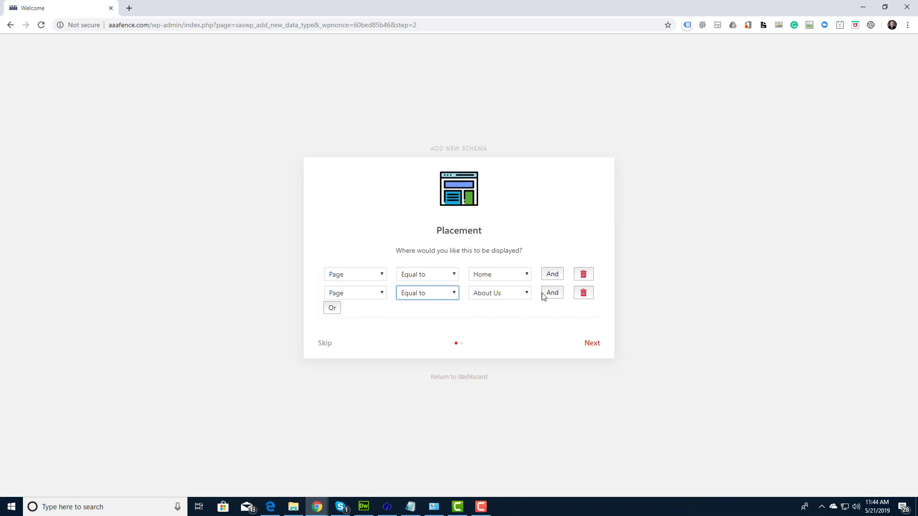
- Add a third And condition to the placement with Page Equal to Barricade and Rental Fencing
click(554, 294)
click(371, 306)
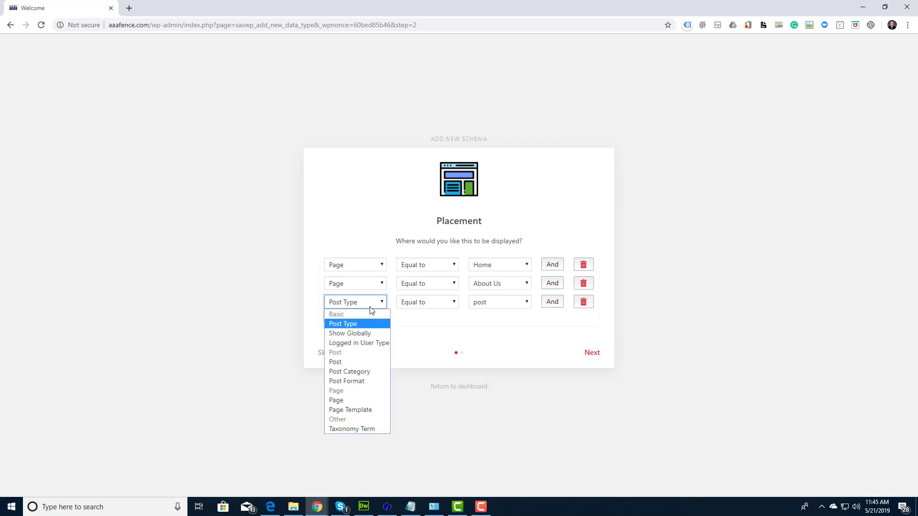
click(352, 400)
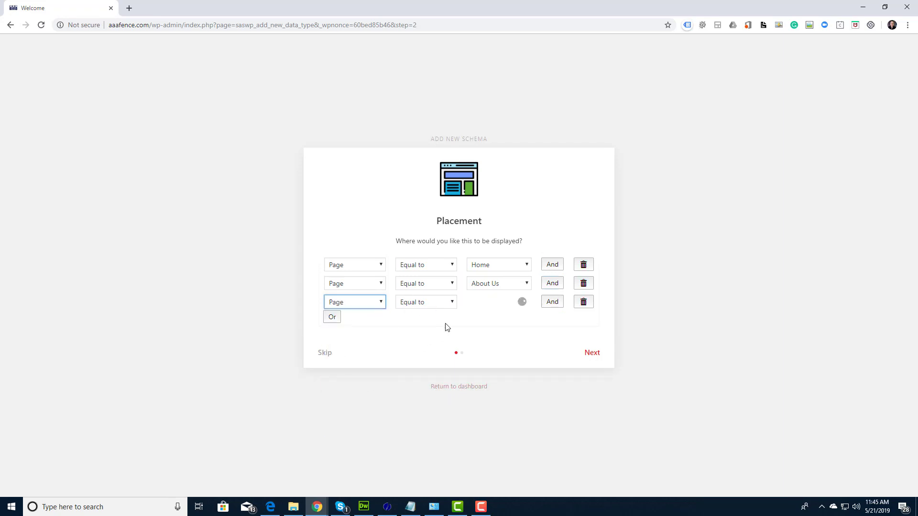
click(510, 306)
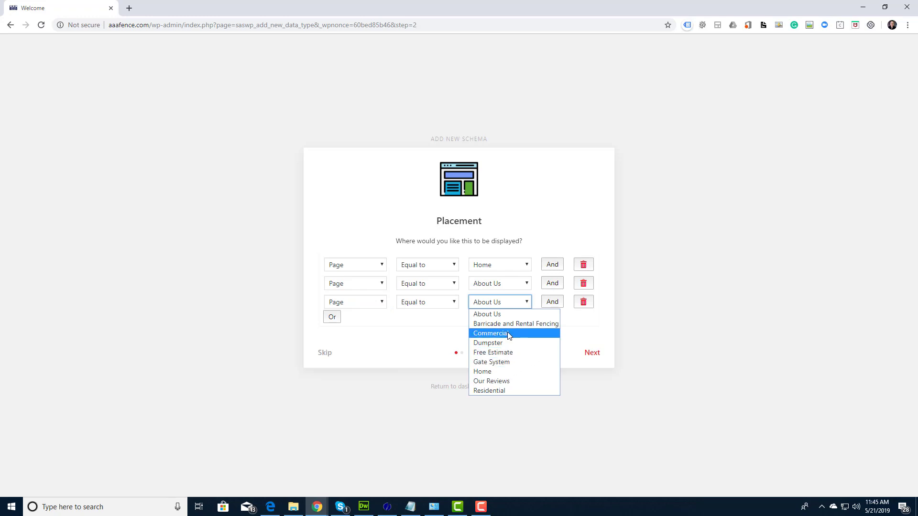
click(516, 325)
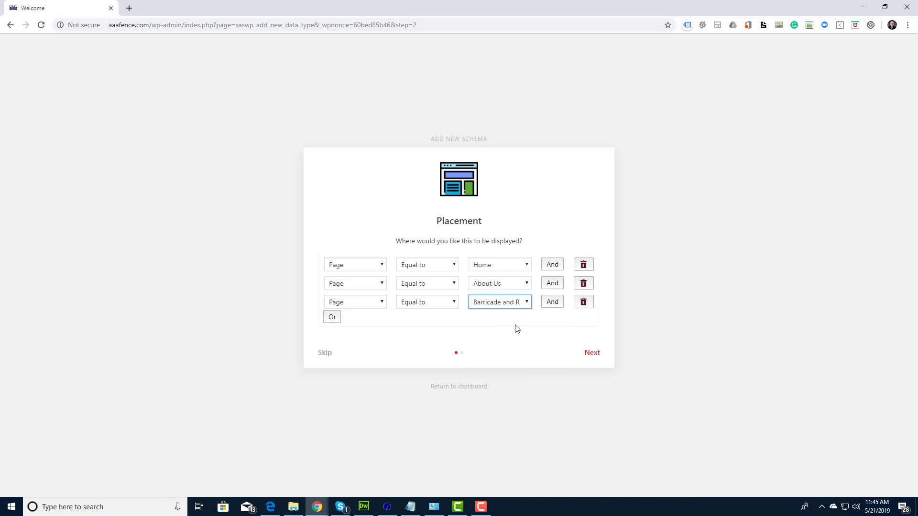
- Add a fourth And condition to the placement with Page Equal to Dumpster
click(554, 303)
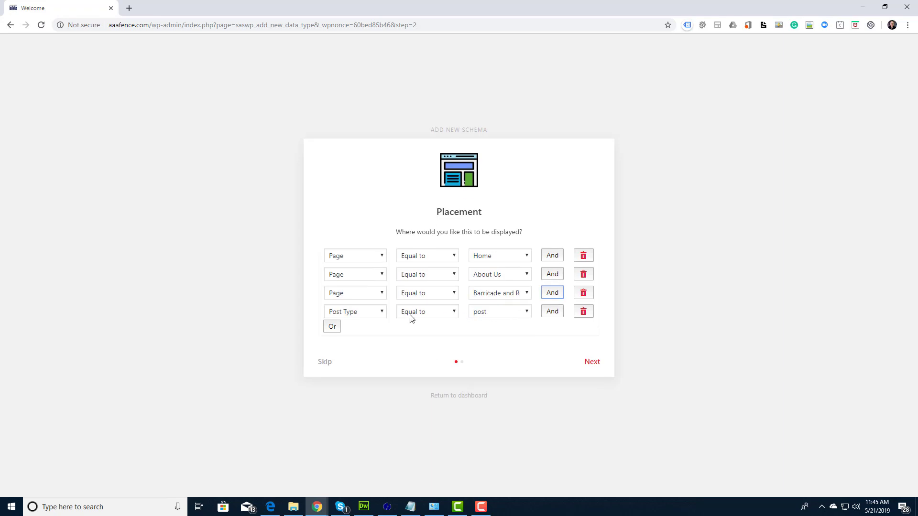
click(353, 312)
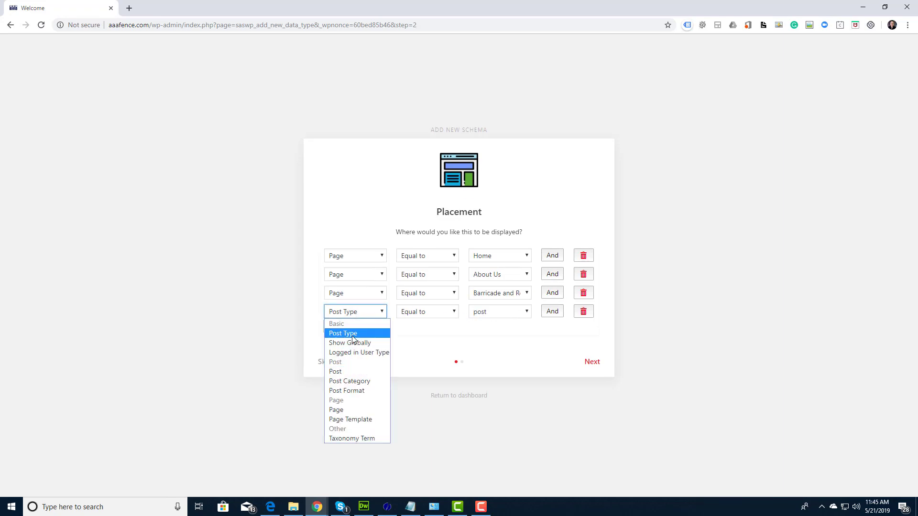
click(355, 409)
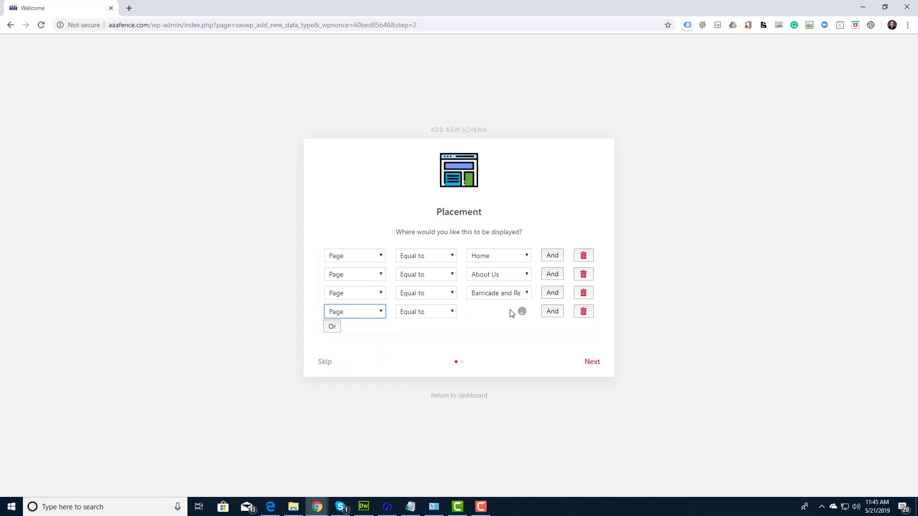
click(528, 312)
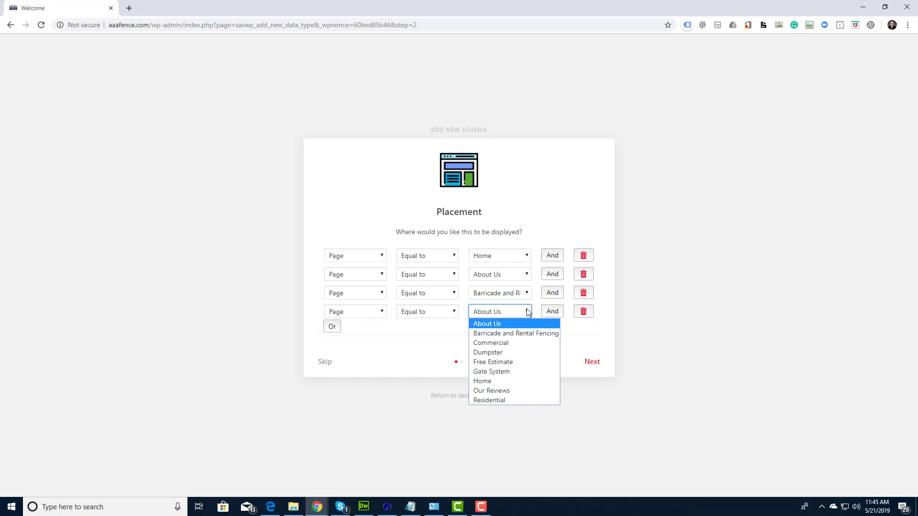
click(516, 351)
- Add a fifth And condition to the placement with Page Equal to Free Estimate
click(553, 312)
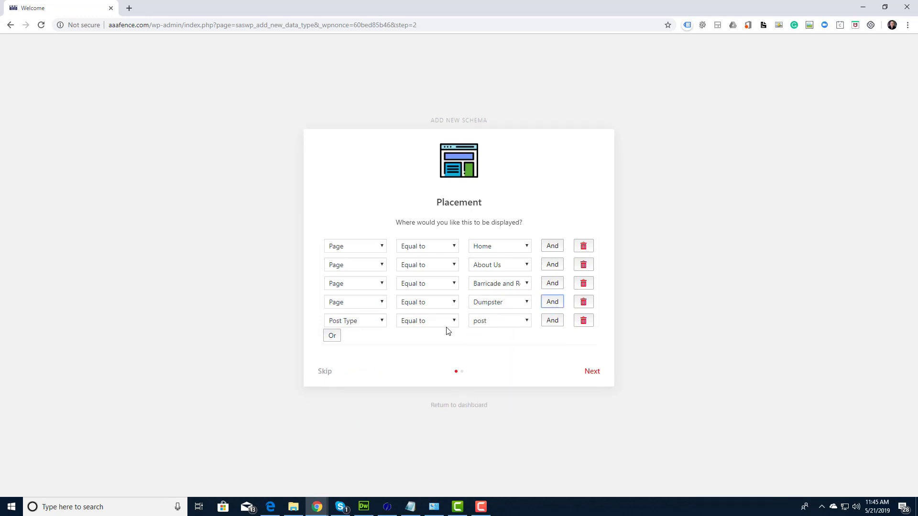
click(370, 325)
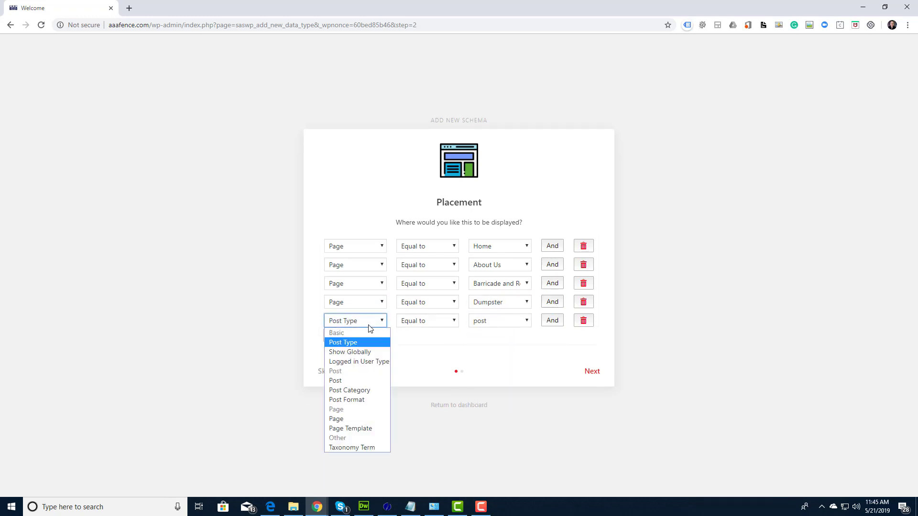
click(348, 417)
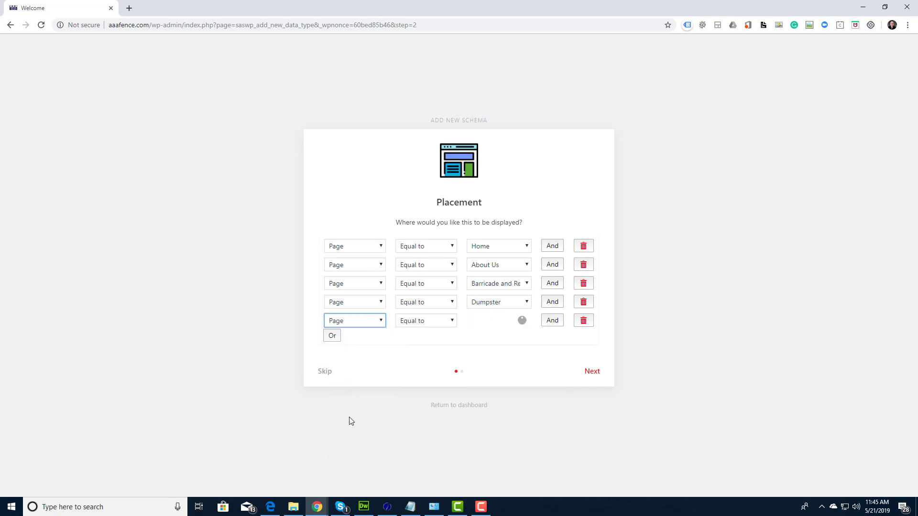
click(518, 322)
click(509, 371)
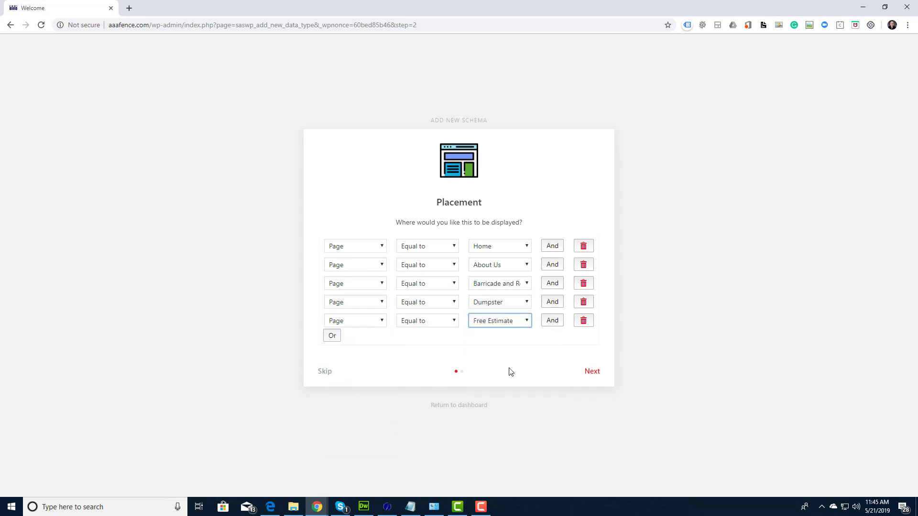
- Add a sixth And condition to the placement with Page Equal to Gate System
click(554, 322)
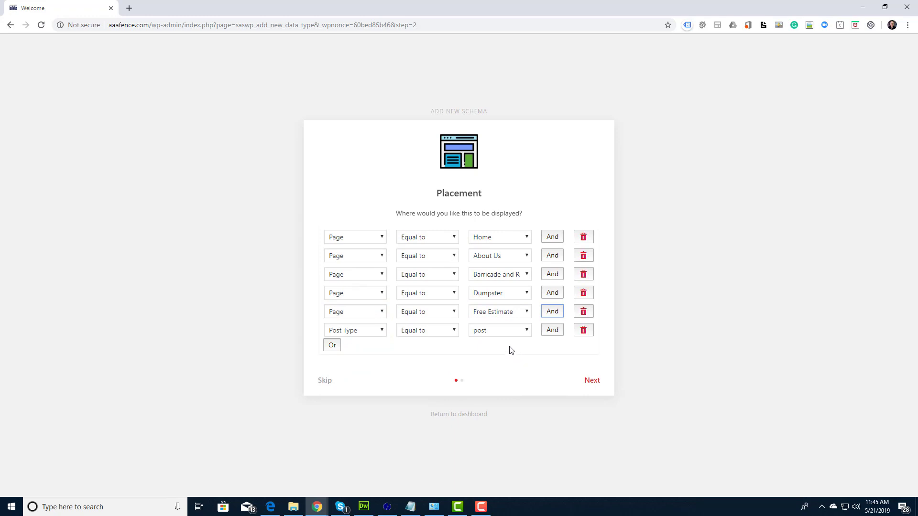
click(371, 331)
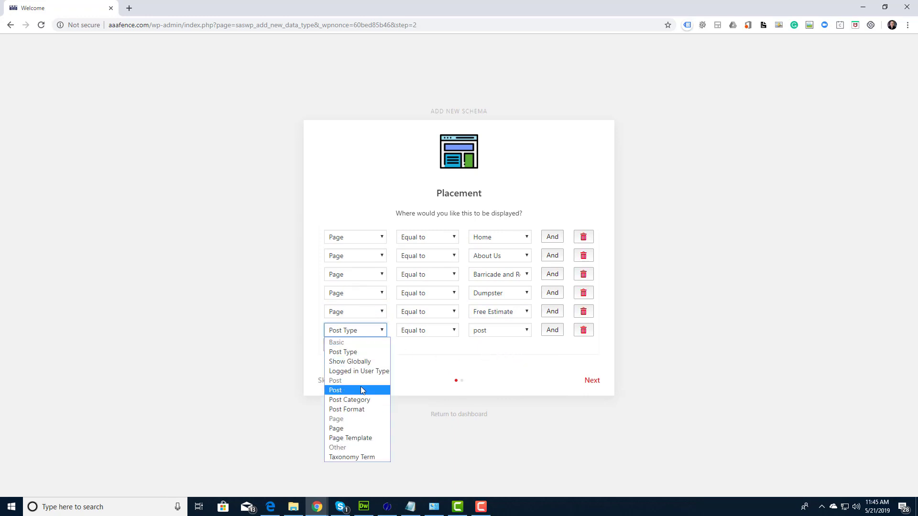
click(348, 433)
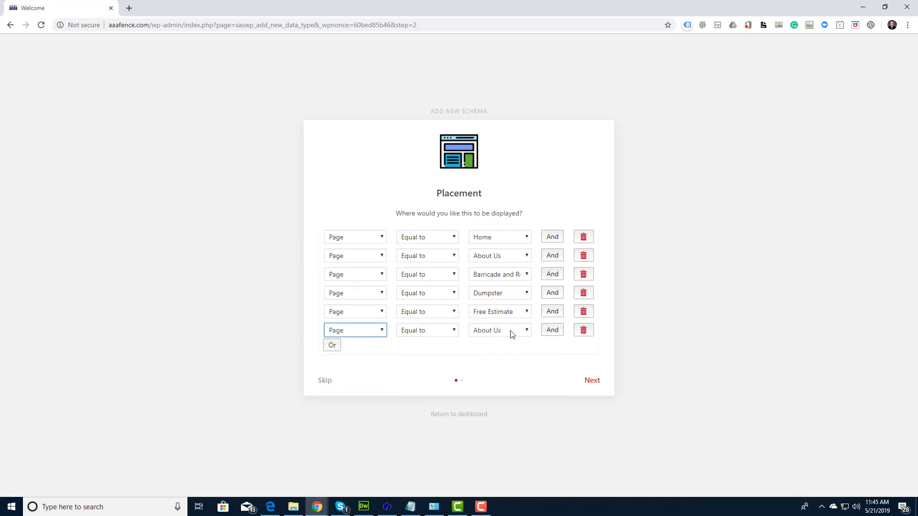
click(512, 331)
click(508, 391)
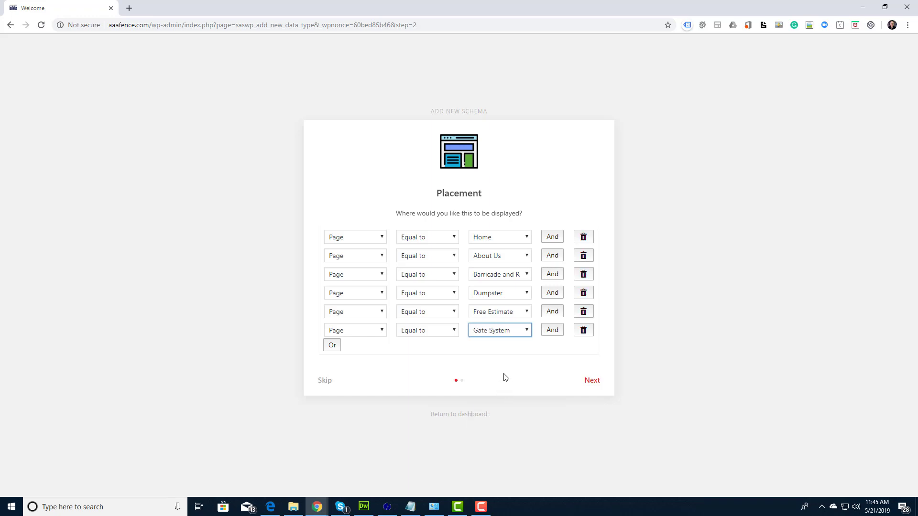
- Add a seventh And condition to the placement with Page Equal to Our Reviews
click(553, 330)
click(376, 342)
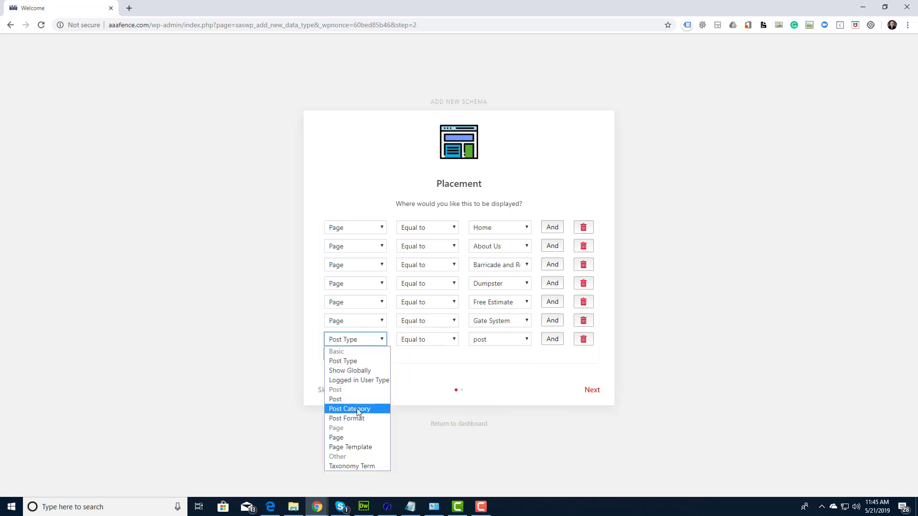
click(353, 438)
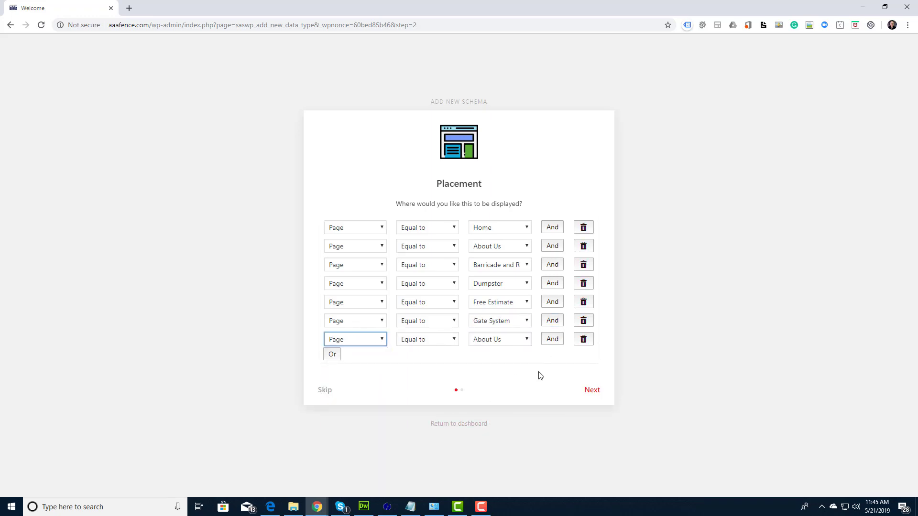
click(521, 344)
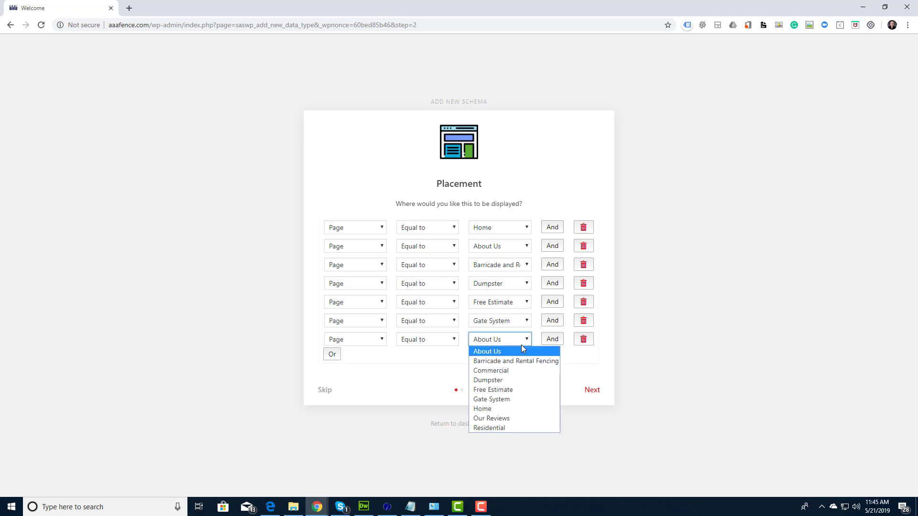
click(514, 421)
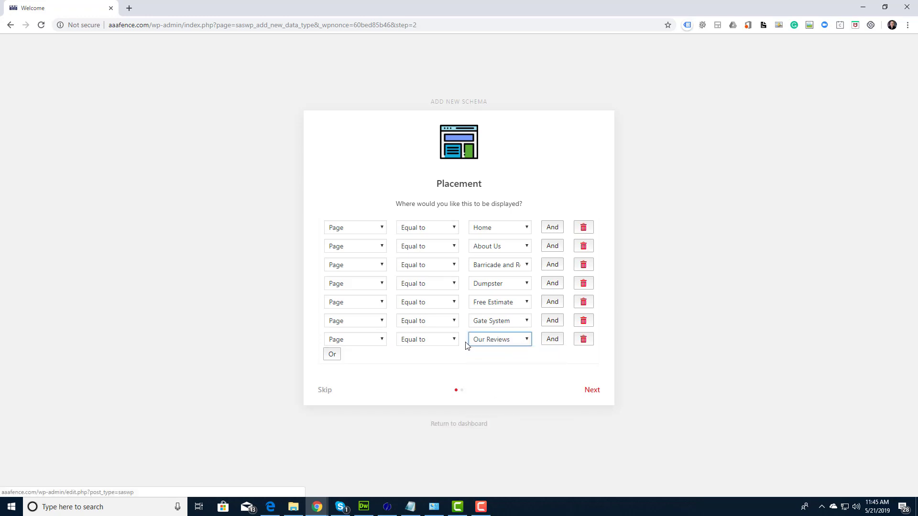
- Add an eighth And condition to the placement with Page Equal to Residential
click(552, 340)
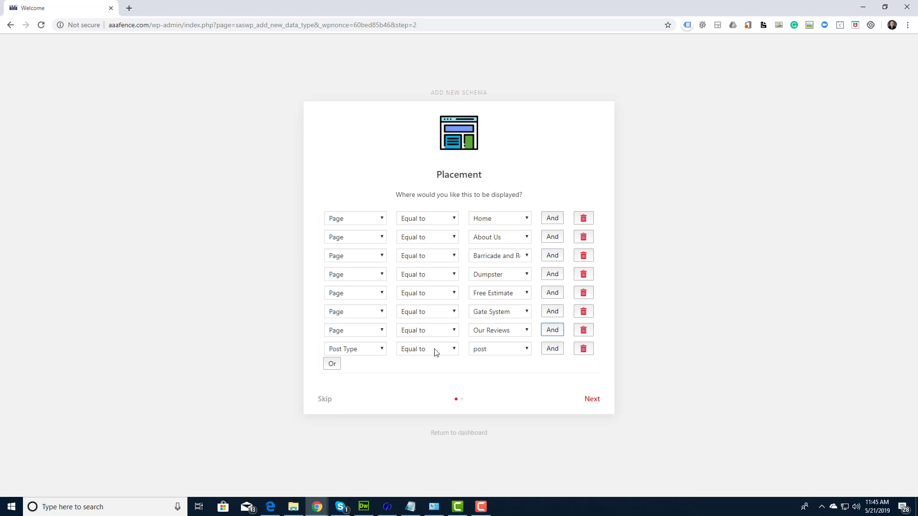
click(359, 351)
click(344, 448)
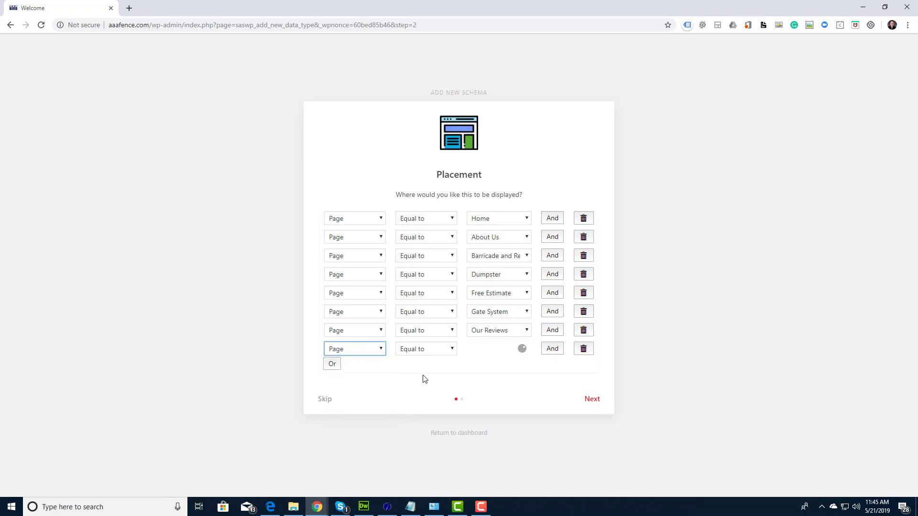
click(525, 351)
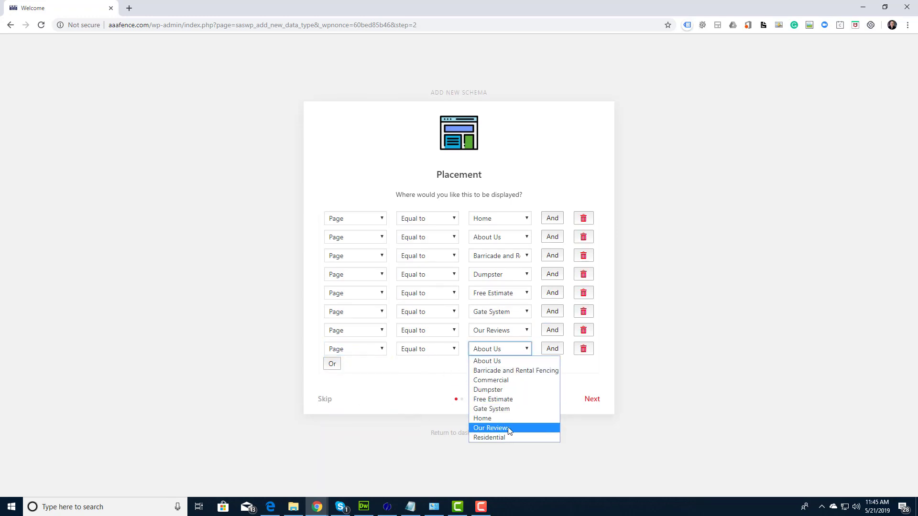
click(501, 437)
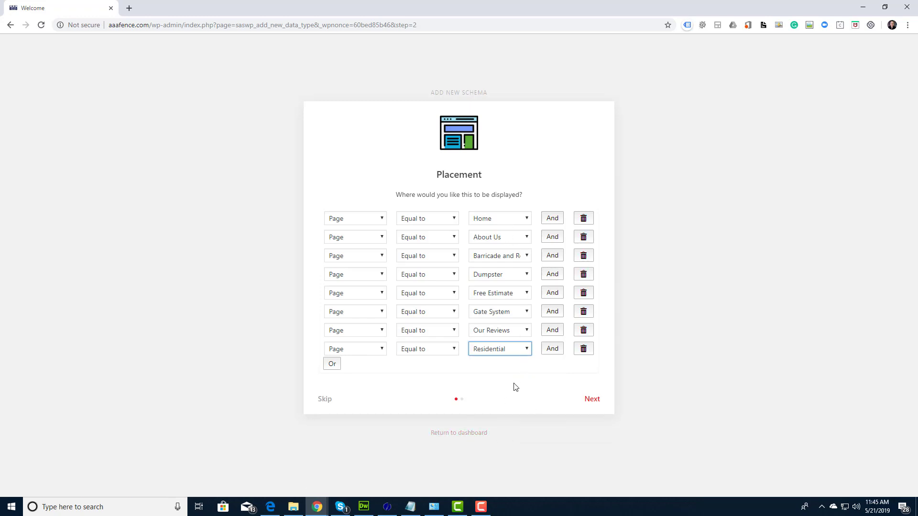
click(552, 349)
click(515, 359)
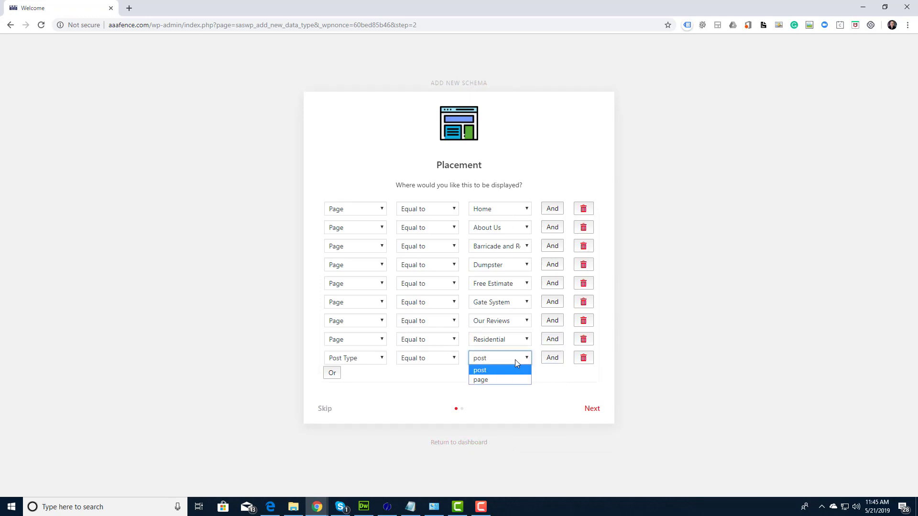
click(370, 362)
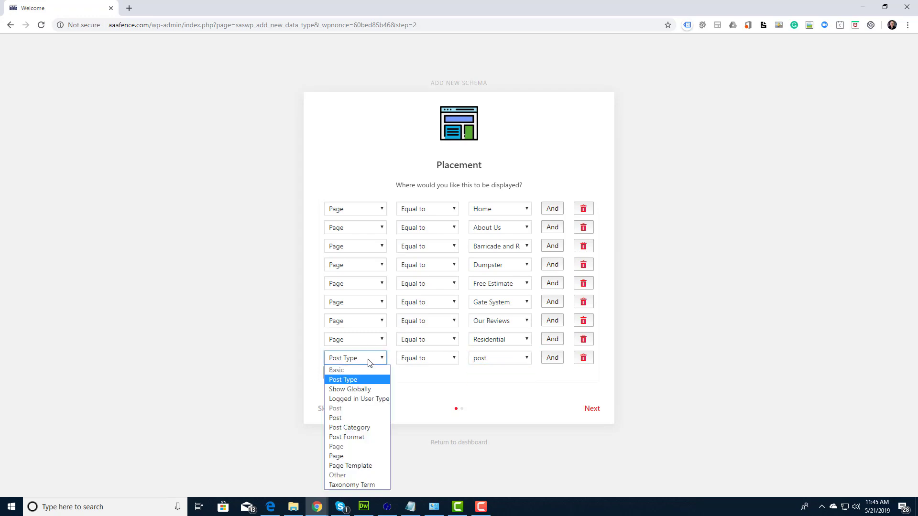
click(361, 456)
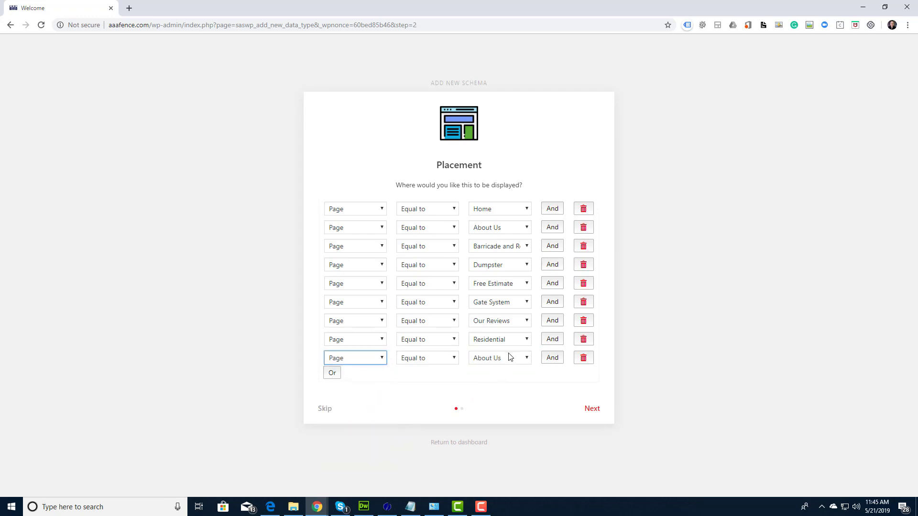
click(510, 359)
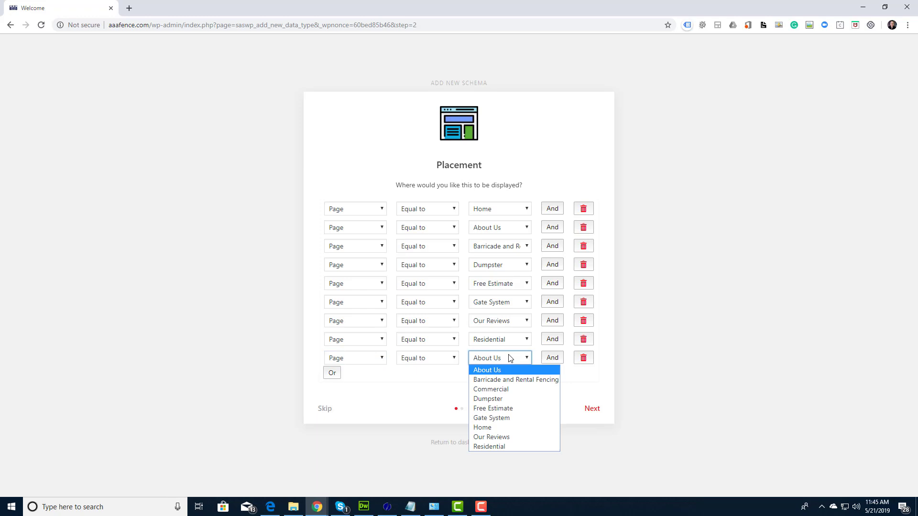
click(433, 380)
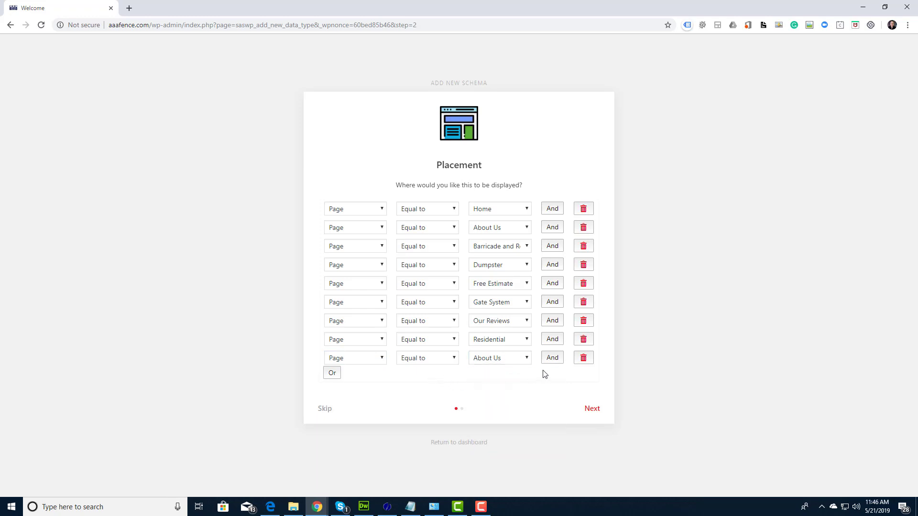
click(583, 358)
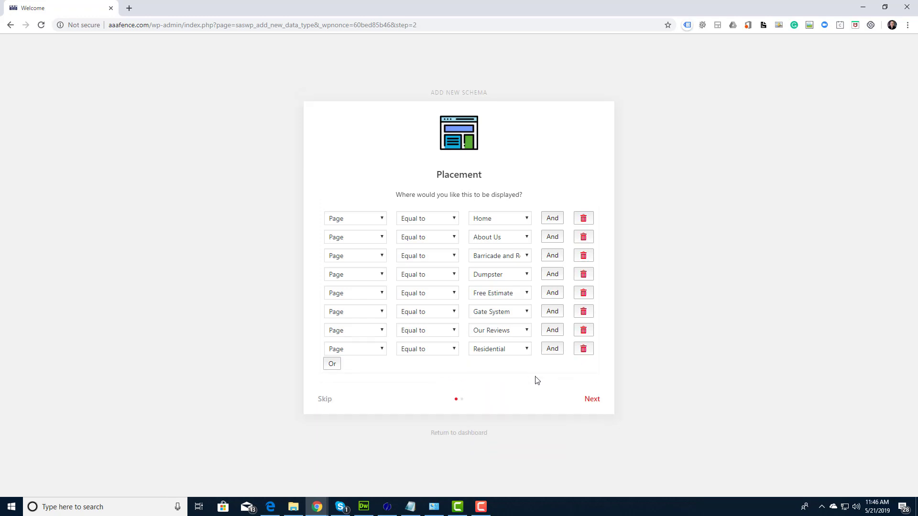
- Save the page placement conditions, finish adding the schema and open the new Local Business schema type for editing
click(591, 400)
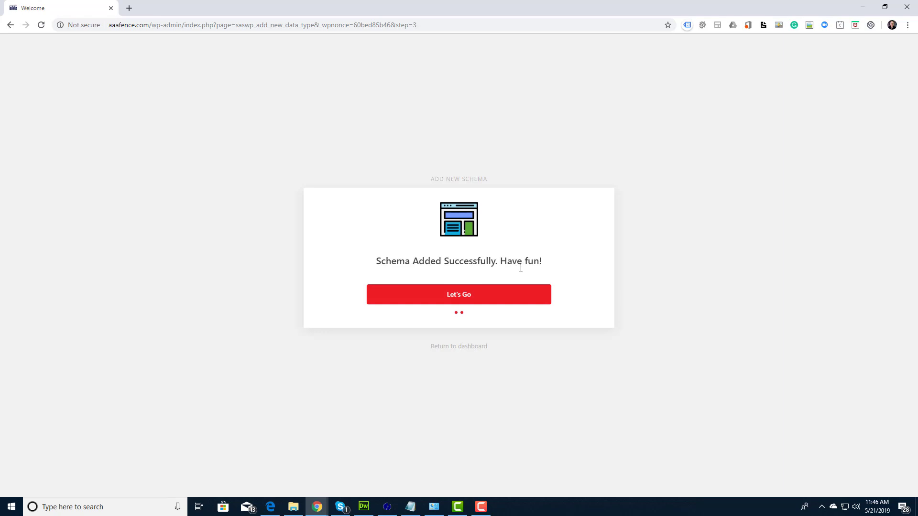
click(488, 302)
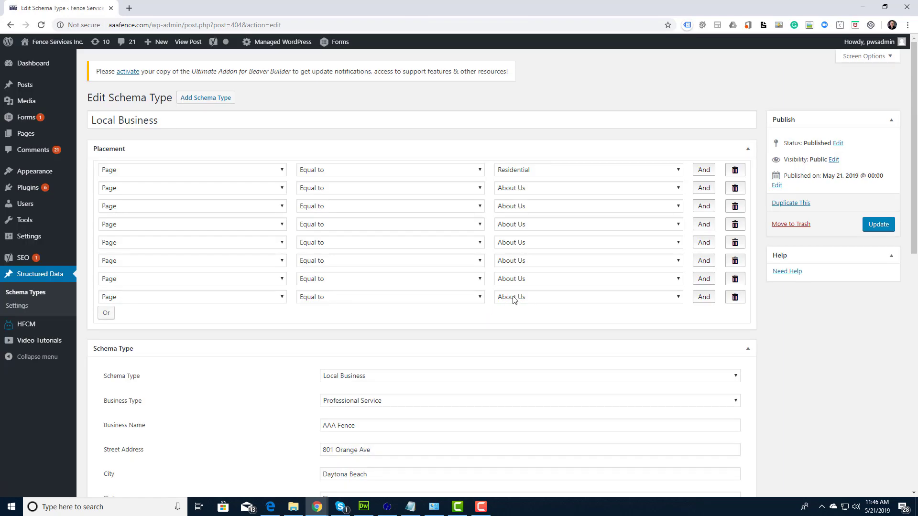
- Open aaafence.com in a new browser tab and view the home page's source code
click(129, 8)
text(aaafence.com)
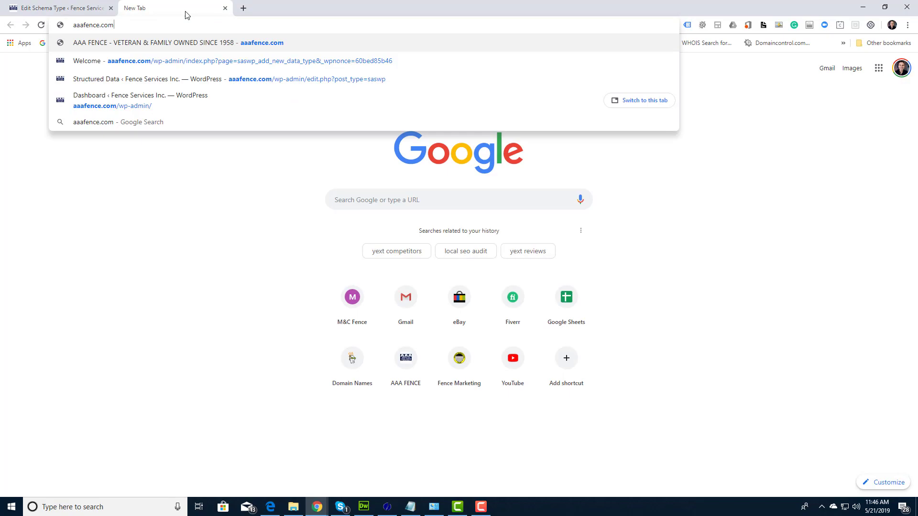
key(Return)
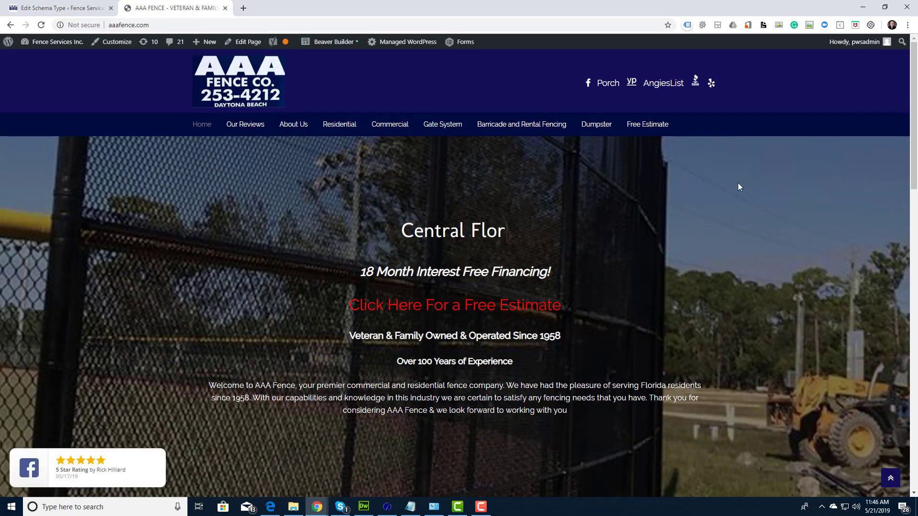
scroll(906, 221, down, 6)
scroll(906, 222, down, 15)
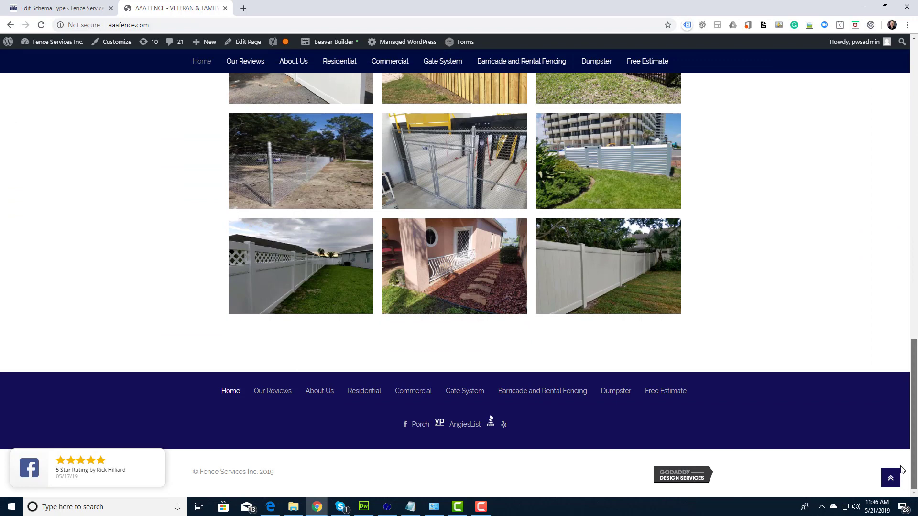
right_click(751, 468)
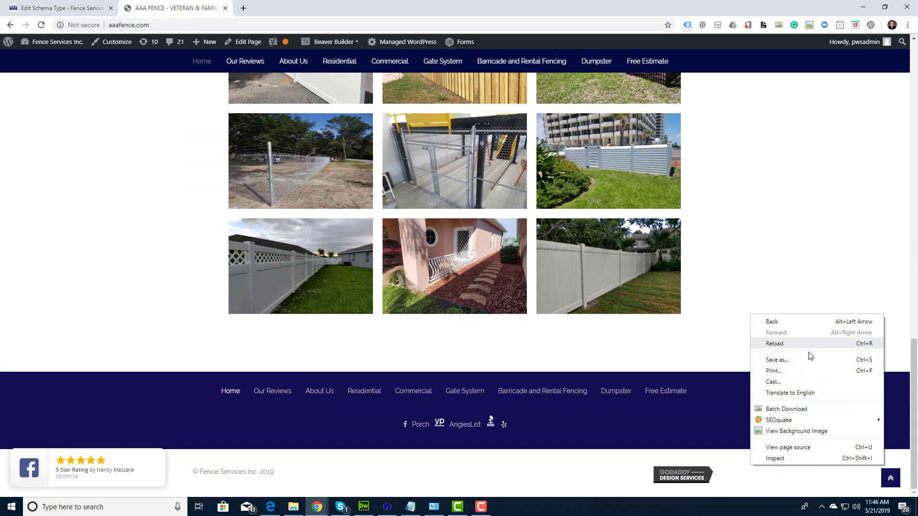
click(808, 447)
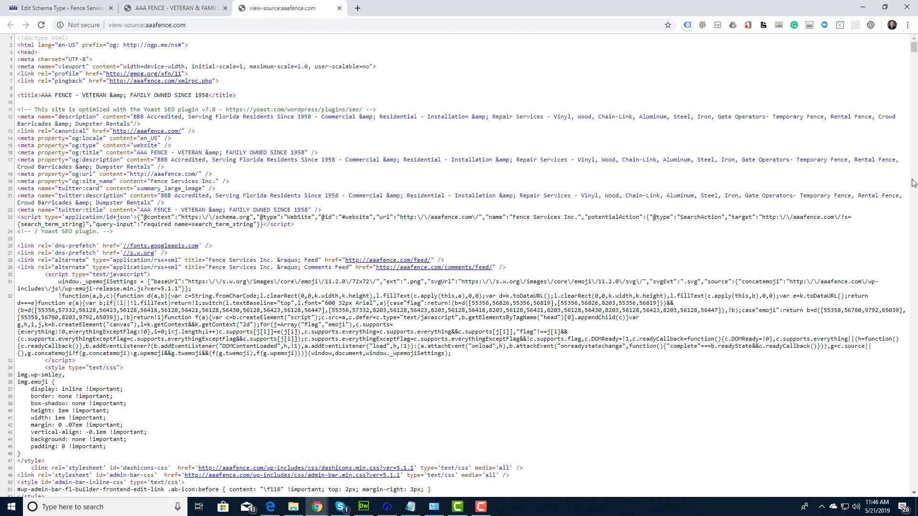
- Search the page source for "schema" and go through each match
key(ctrl+f)
text(schema)
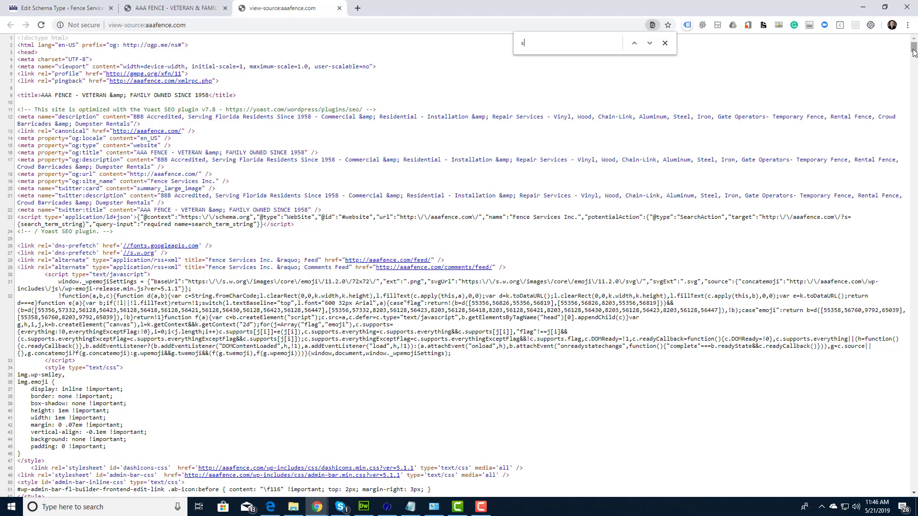
key(Return)
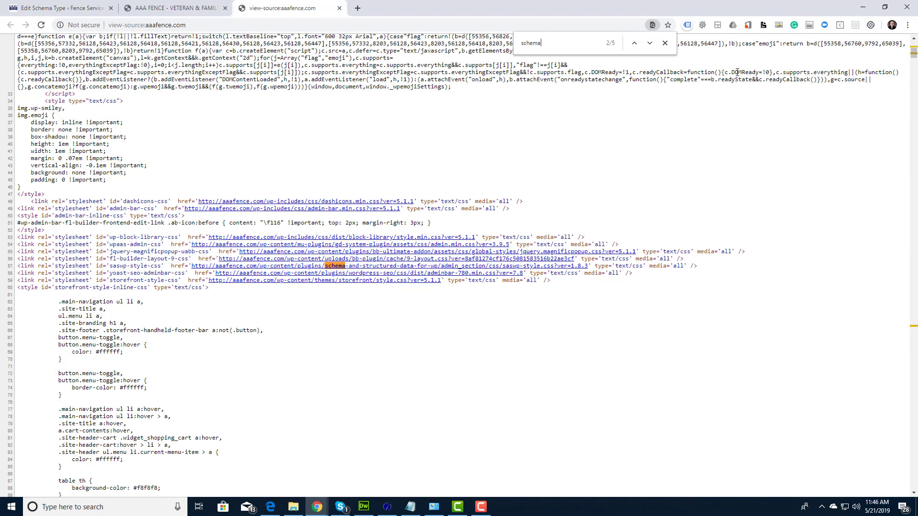
click(649, 44)
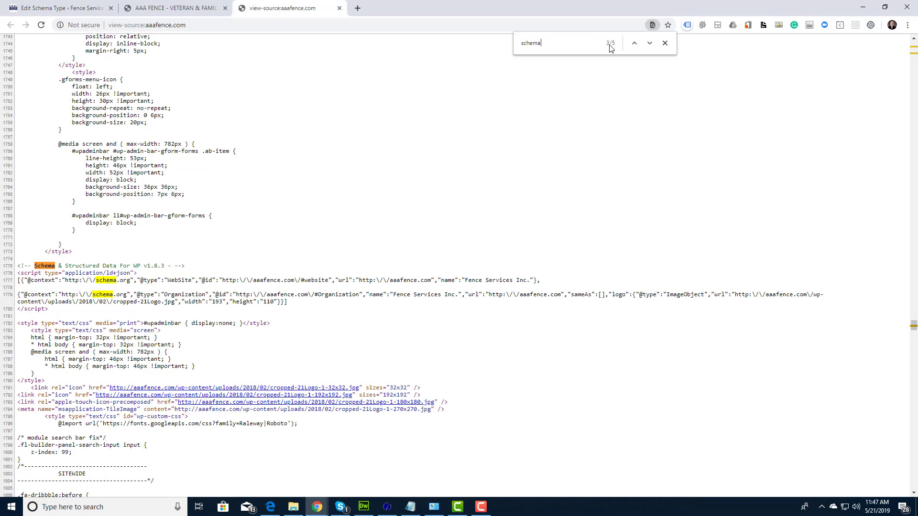
click(650, 44)
click(651, 44)
click(650, 44)
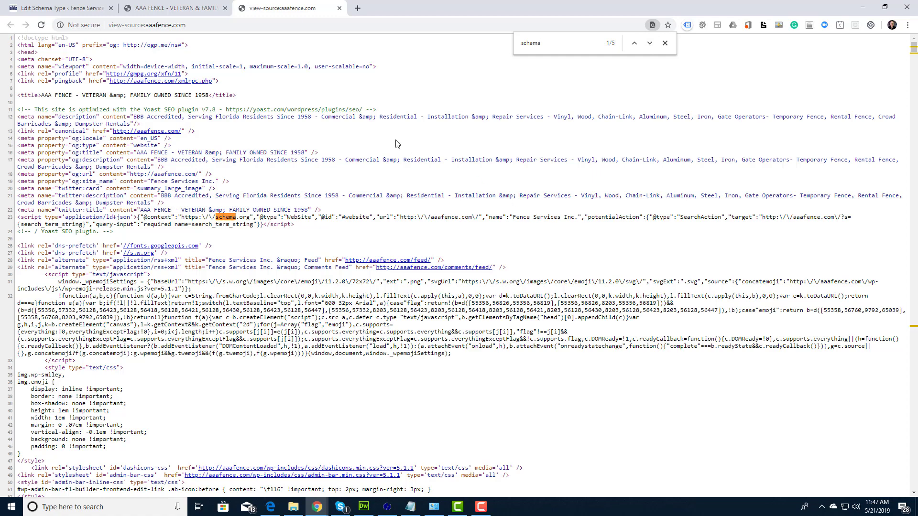
click(86, 9)
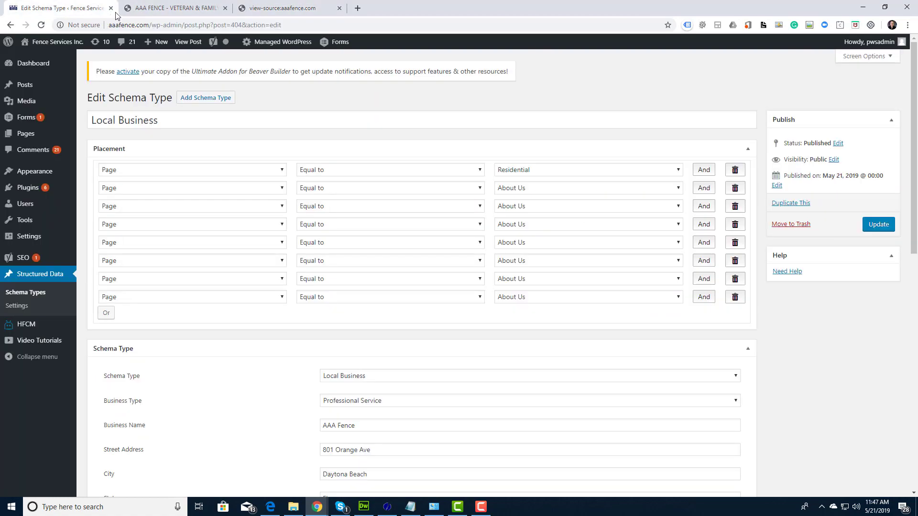
click(136, 11)
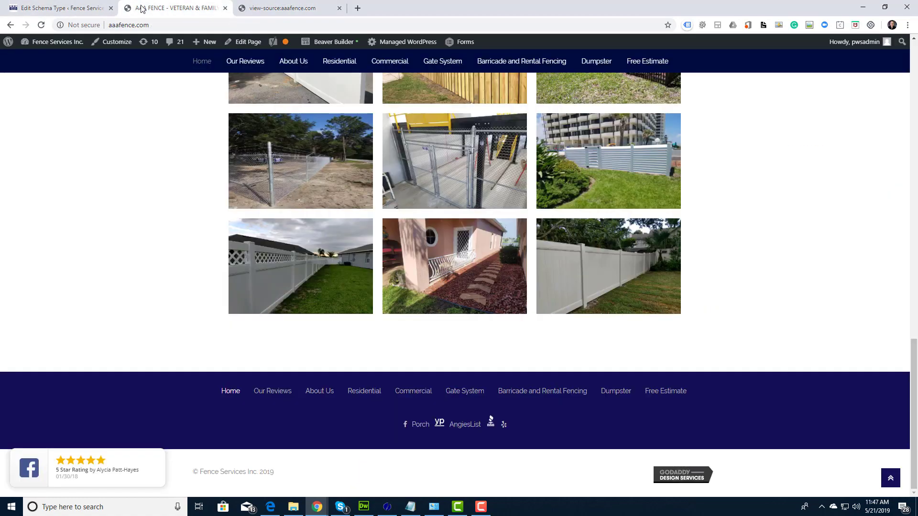
click(307, 13)
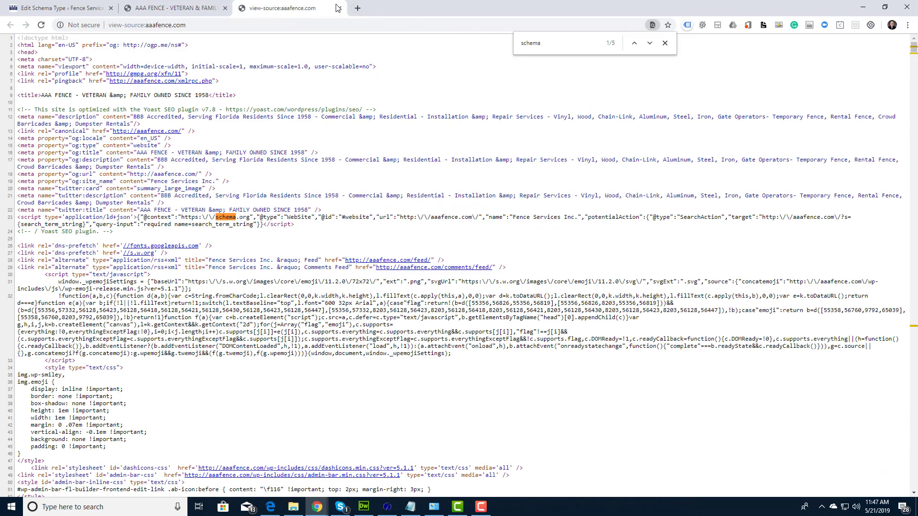
mouse_move(482, 514)
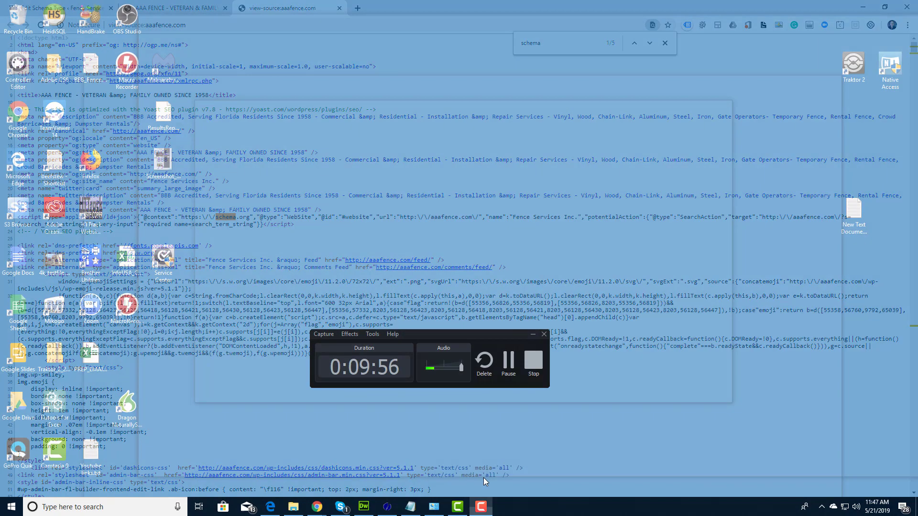
click(483, 478)
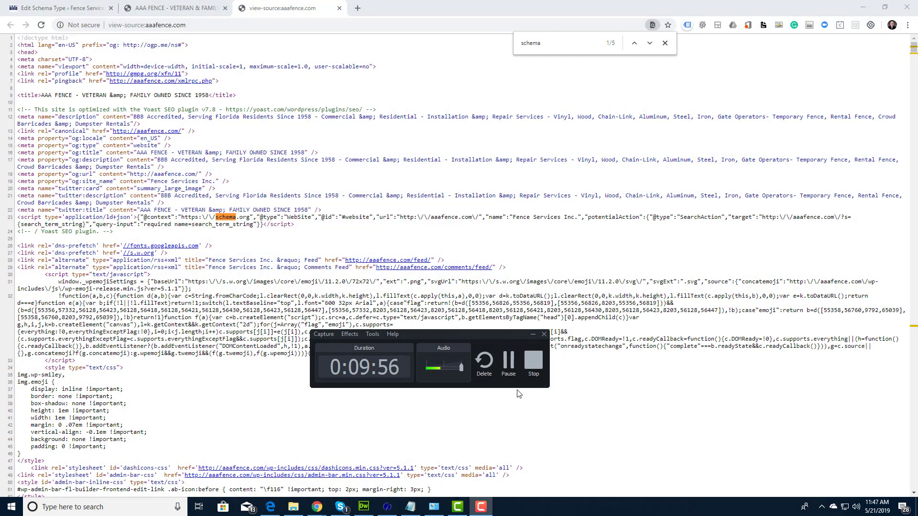
click(511, 361)
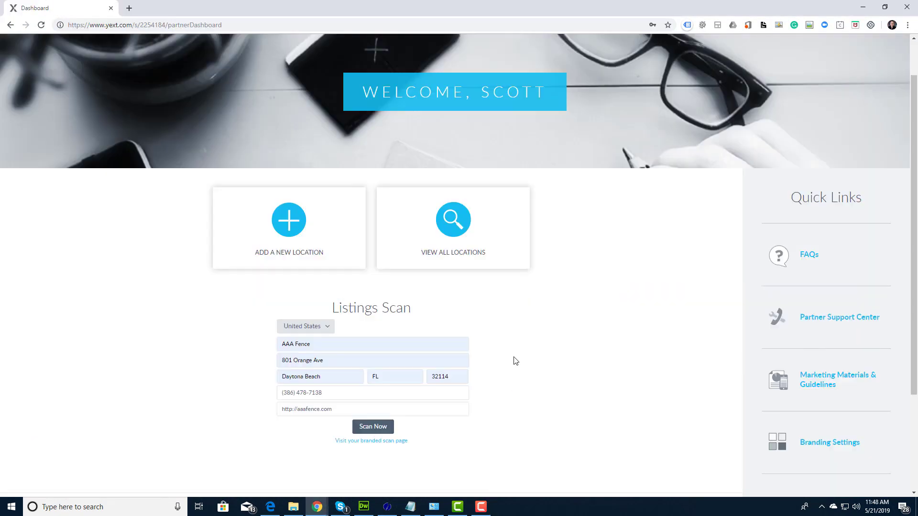
click(482, 507)
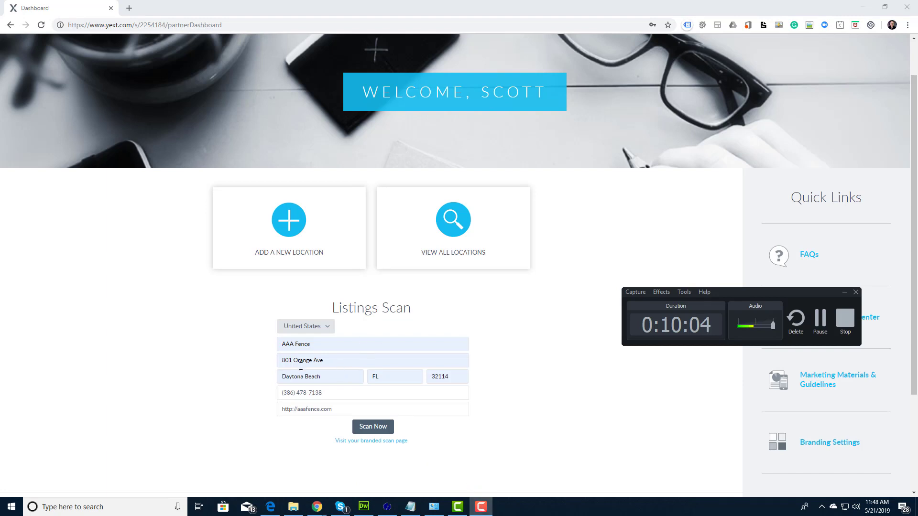
- Run the Yext Listings Scan for AAA Fence with the business details already filled in
click(381, 430)
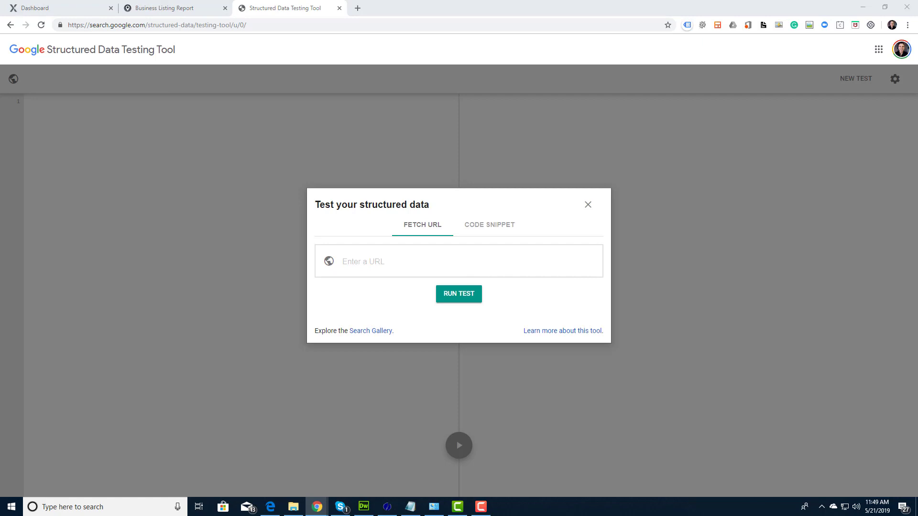
click(389, 271)
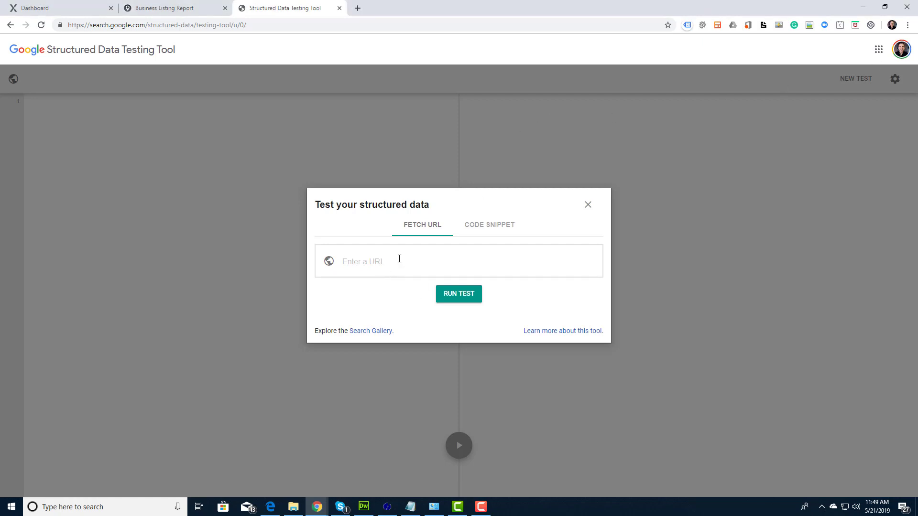
click(399, 259)
text(http://aaafence.com/)
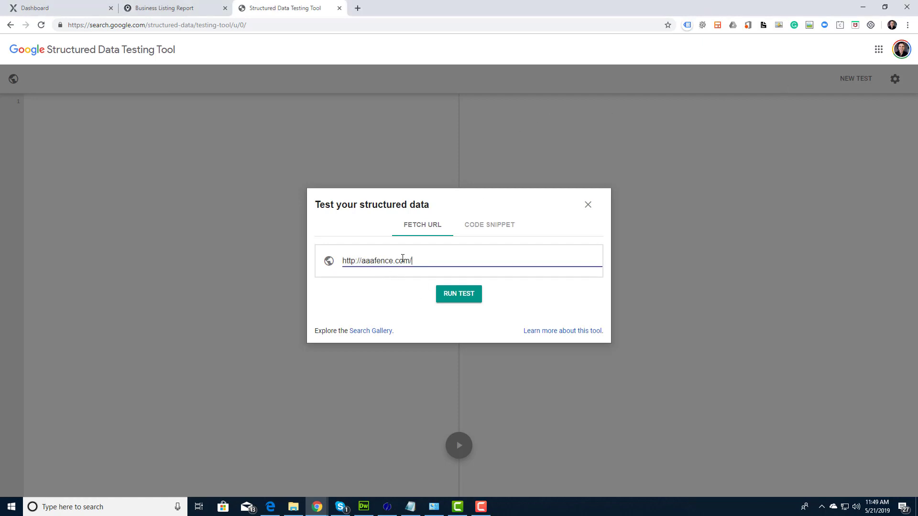
click(465, 300)
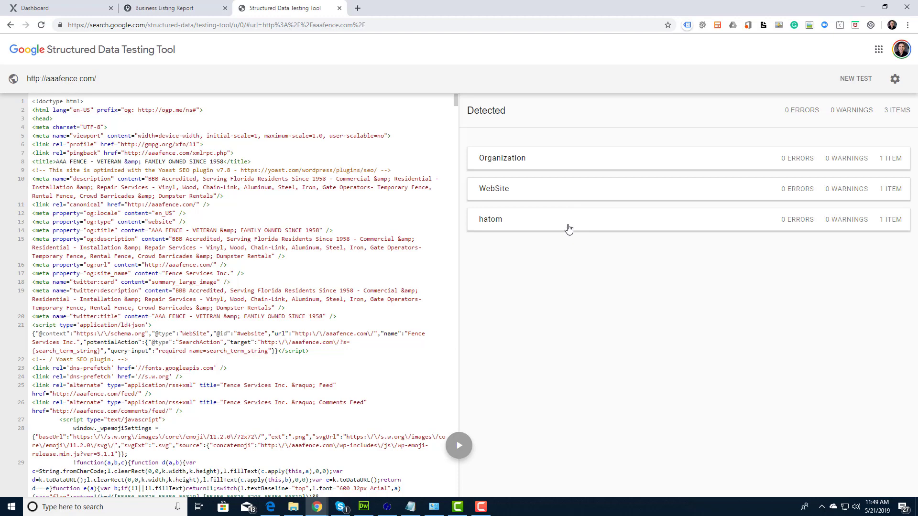
- Examine the details of the detected Organization, WebSite and hatom items, returning to the list of detected items after each
click(545, 165)
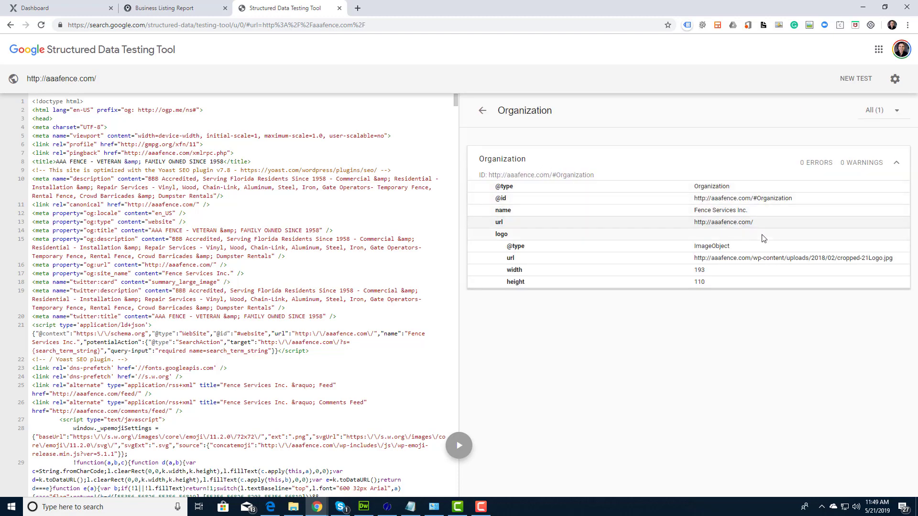
click(513, 164)
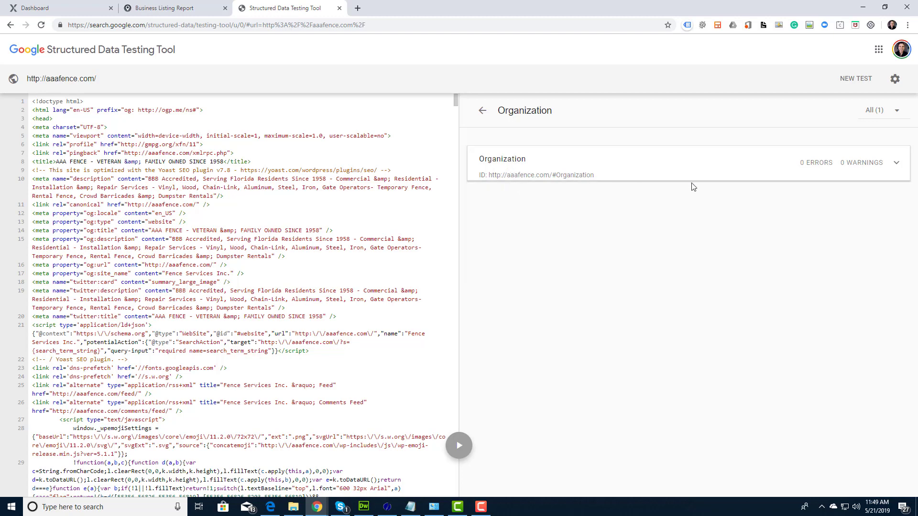
click(482, 110)
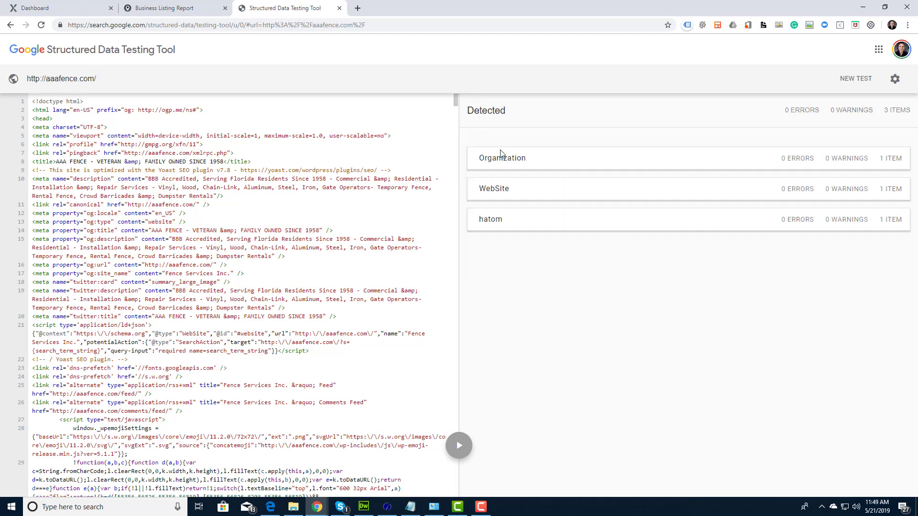
click(508, 192)
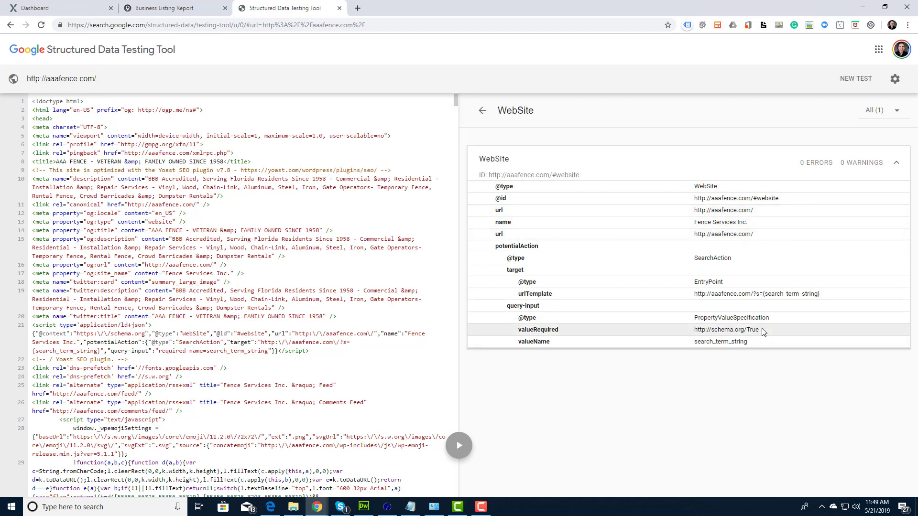
click(482, 111)
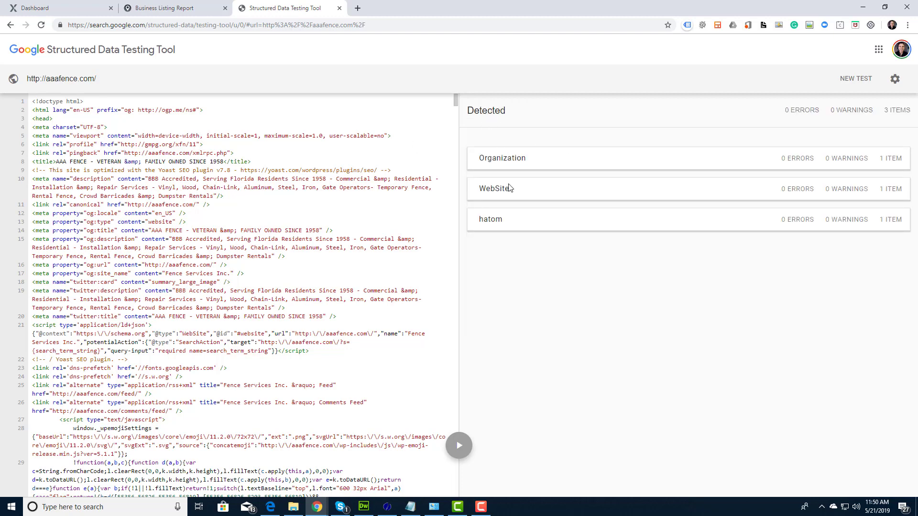
click(502, 229)
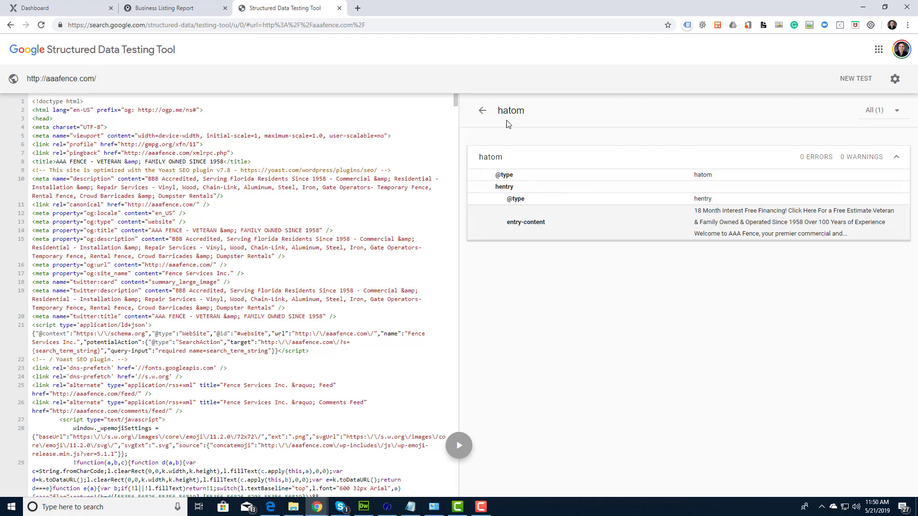
click(481, 111)
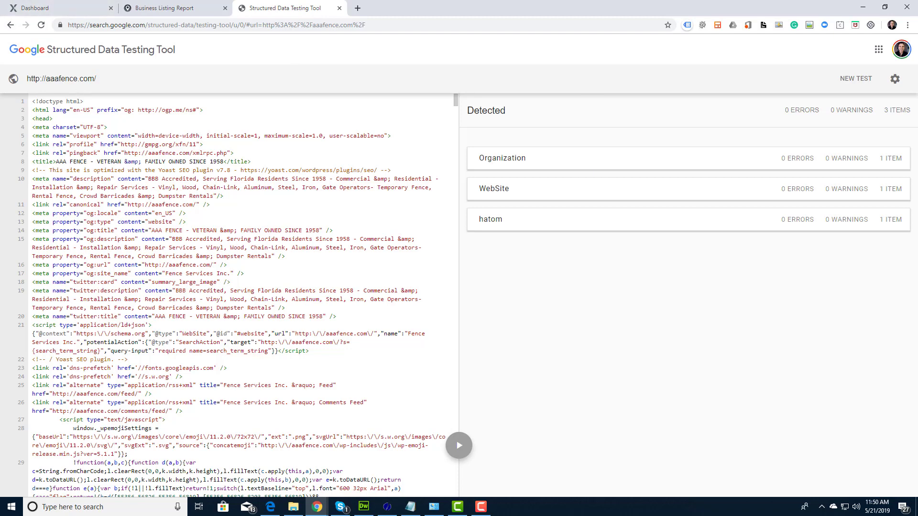
key(alt+Tab)
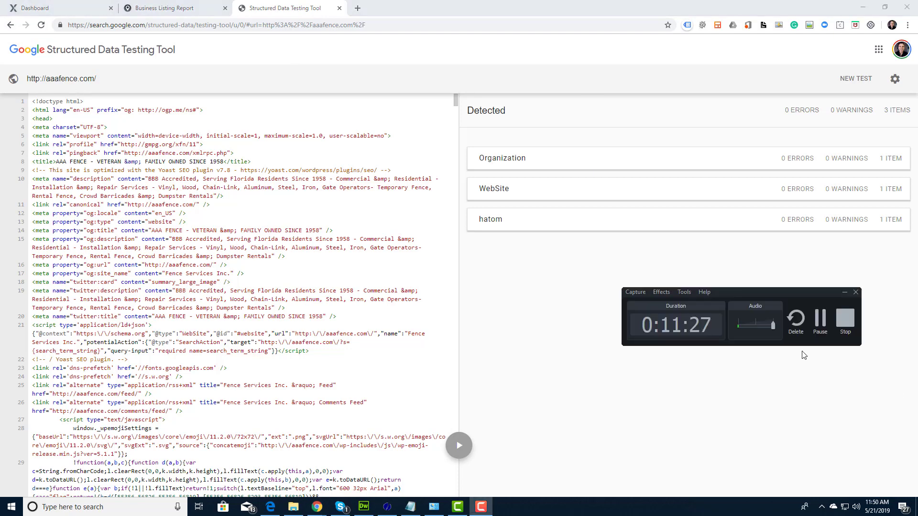
click(820, 329)
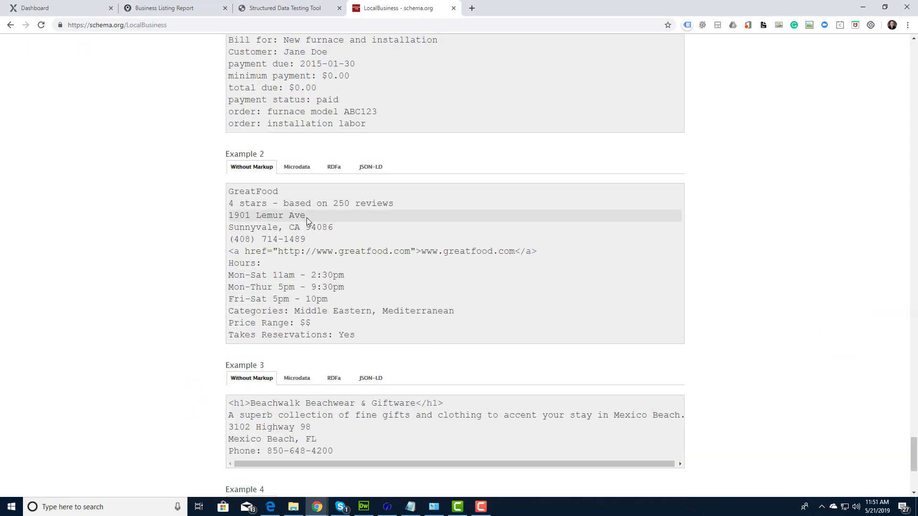
- Review the LocalBusiness examples on schema.org, showing Example 2 as Microdata and selecting its whole markup
scroll(306, 217, up, 4)
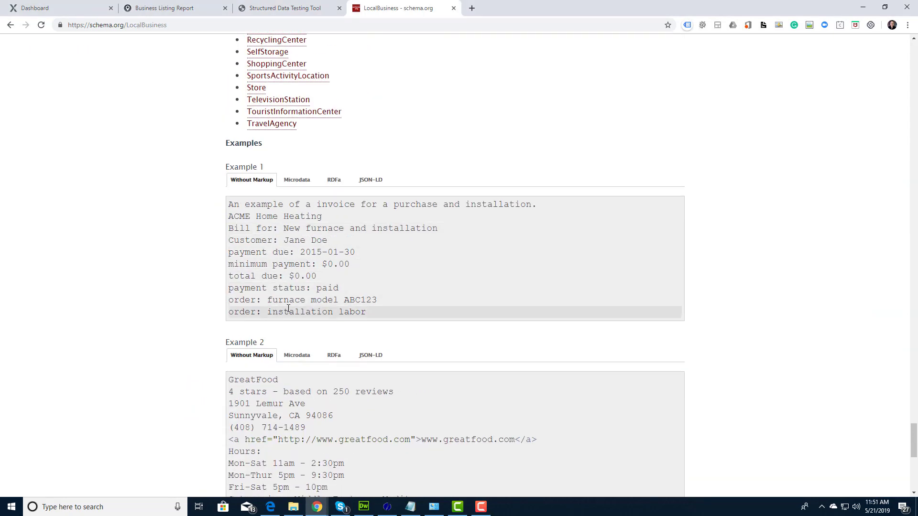
scroll(451, 306, down, 2)
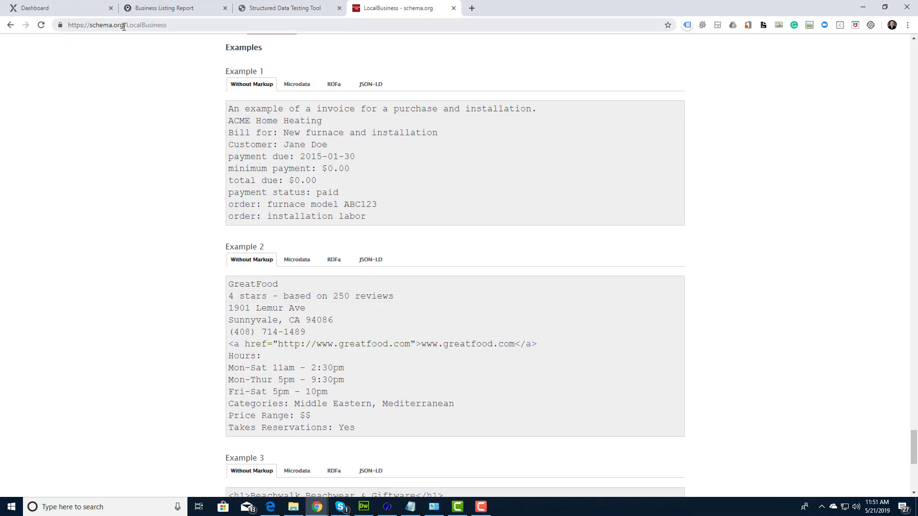
scroll(419, 342, down, 2)
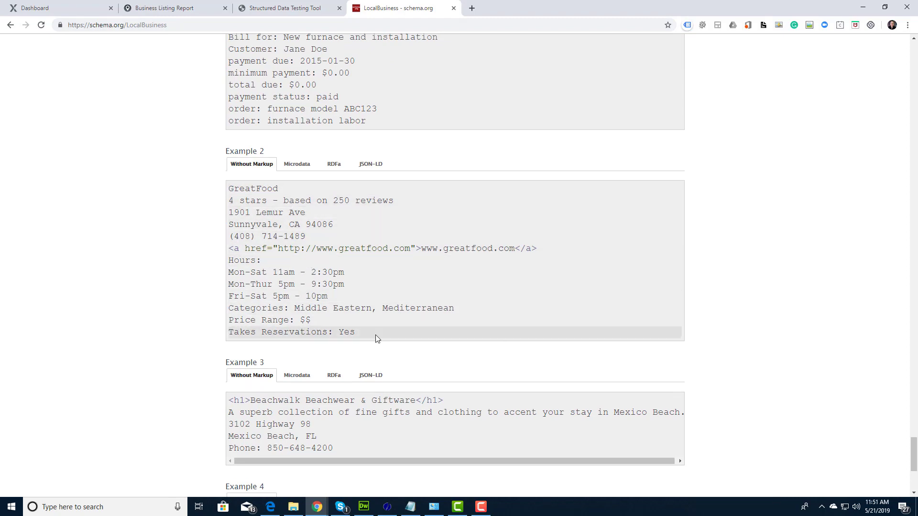
click(297, 165)
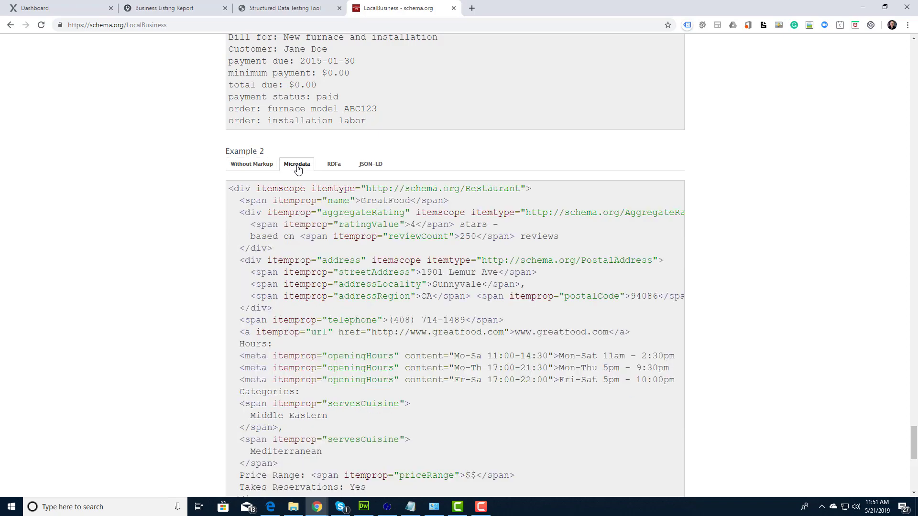
scroll(389, 368, down, 1)
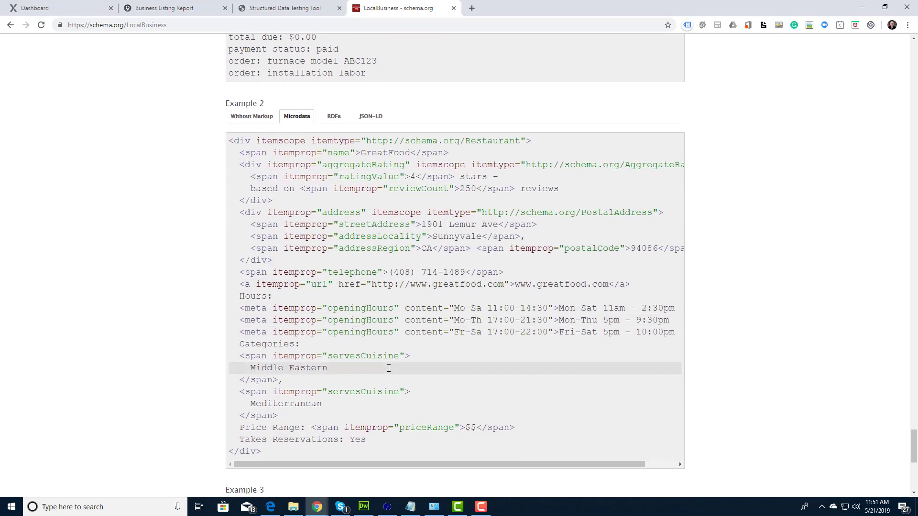
scroll(389, 368, down, 1)
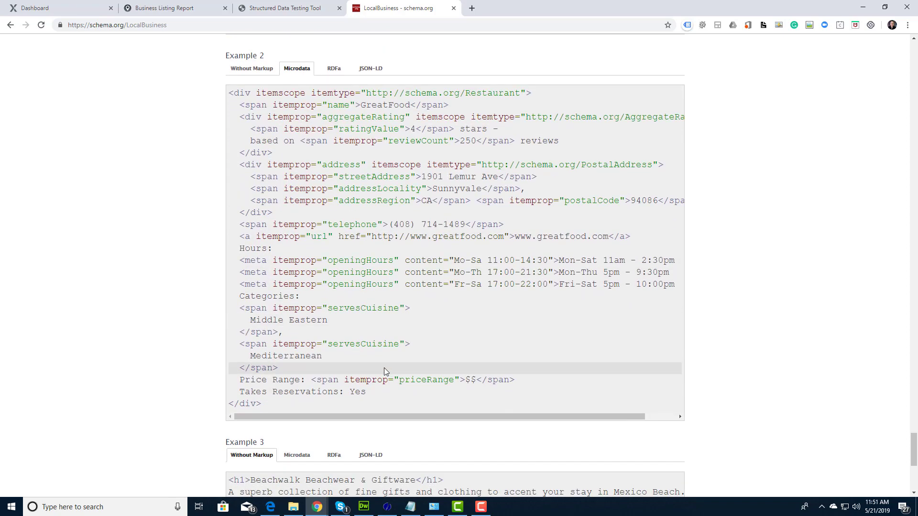
drag(294, 409, 216, 82)
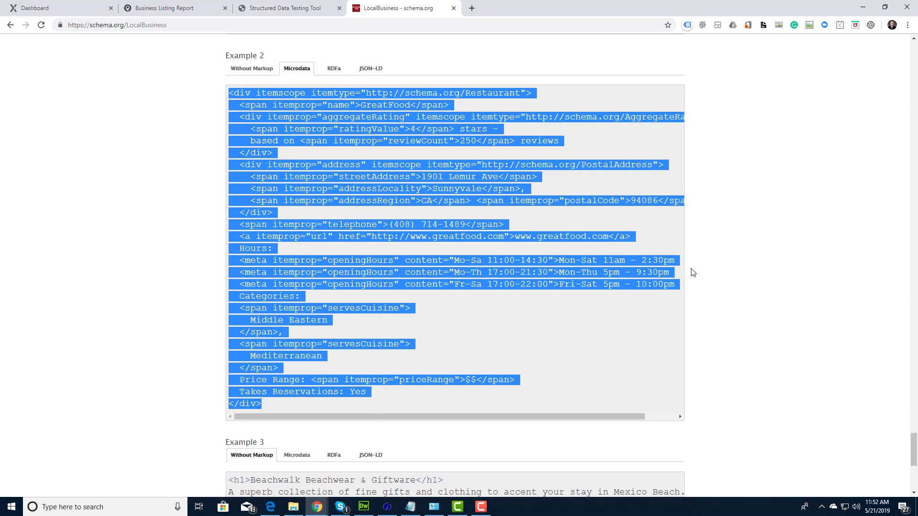
click(475, 513)
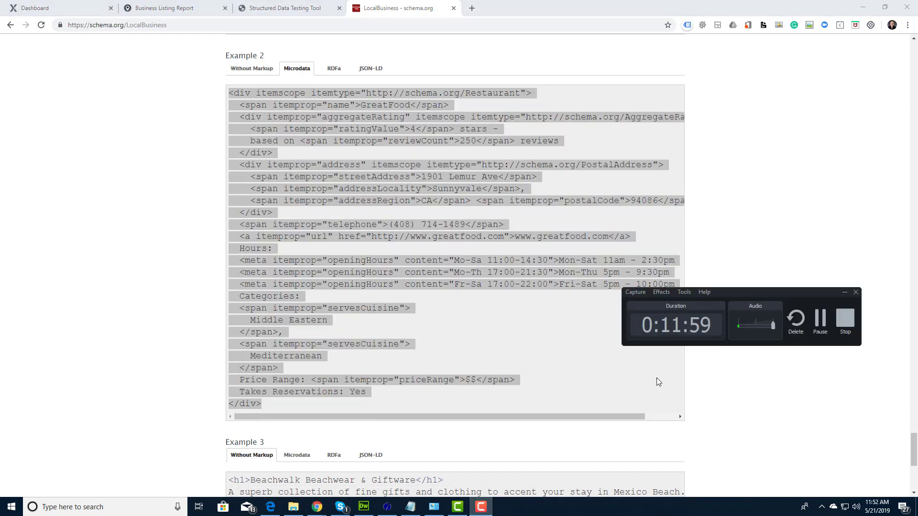
click(820, 318)
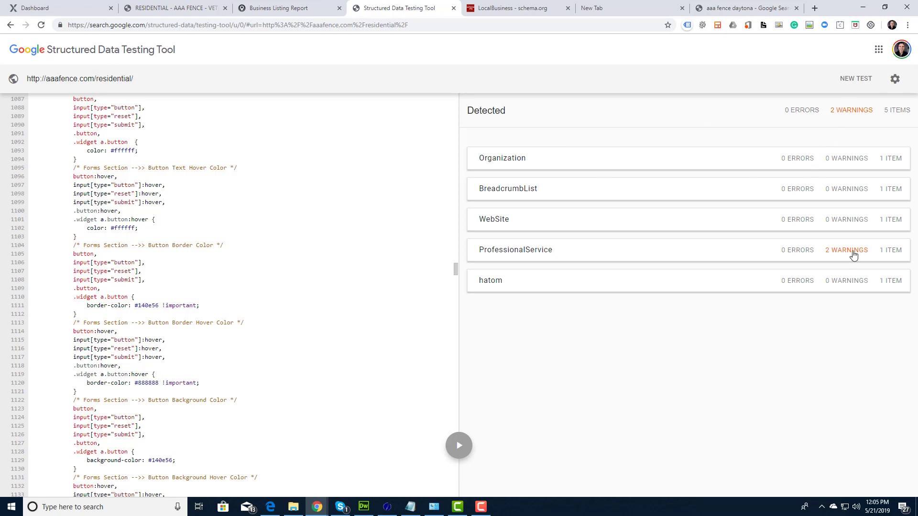
- Inspect the ProfessionalService warnings for the residential page, highlighting the fence types listed under servesCuisine, and return to the detected items
click(824, 254)
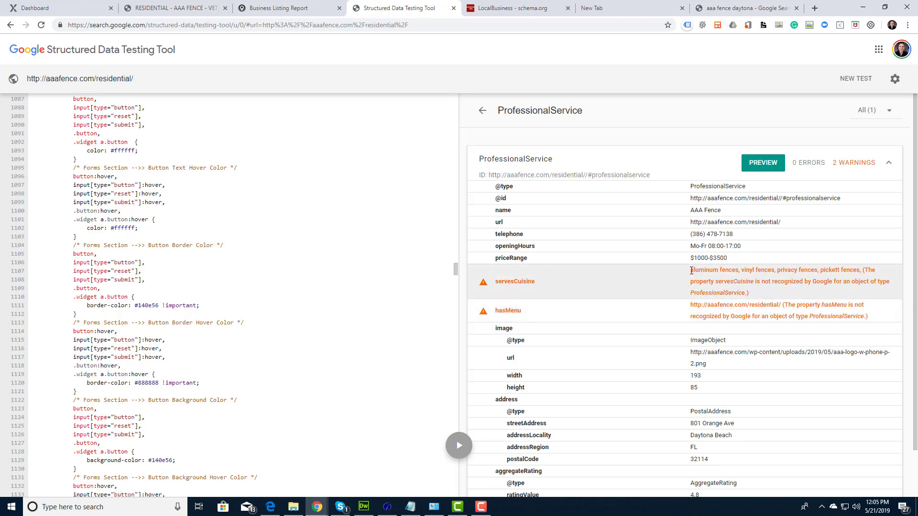
drag(703, 271, 861, 271)
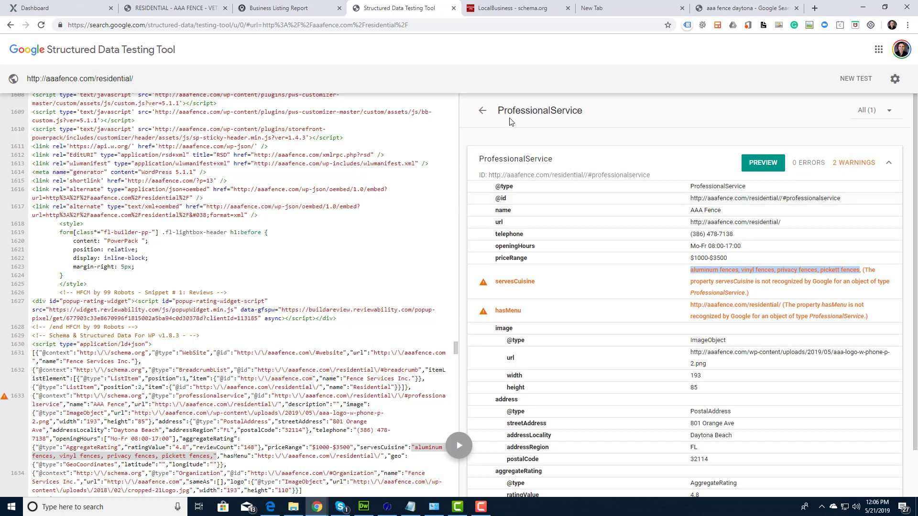
click(483, 110)
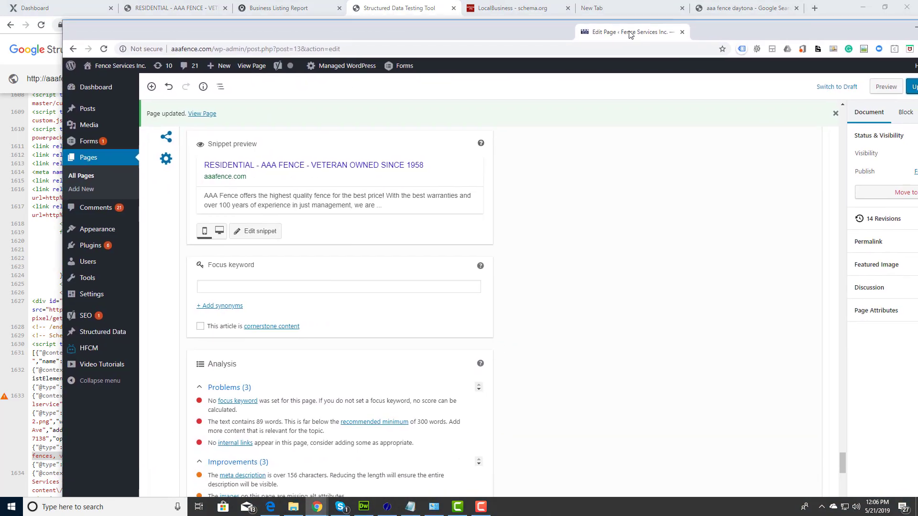
- Open the Structured Data plugin's settings in WordPress and look through every section from AMP to Support, ending back at Global
scroll(573, 247, down, 7)
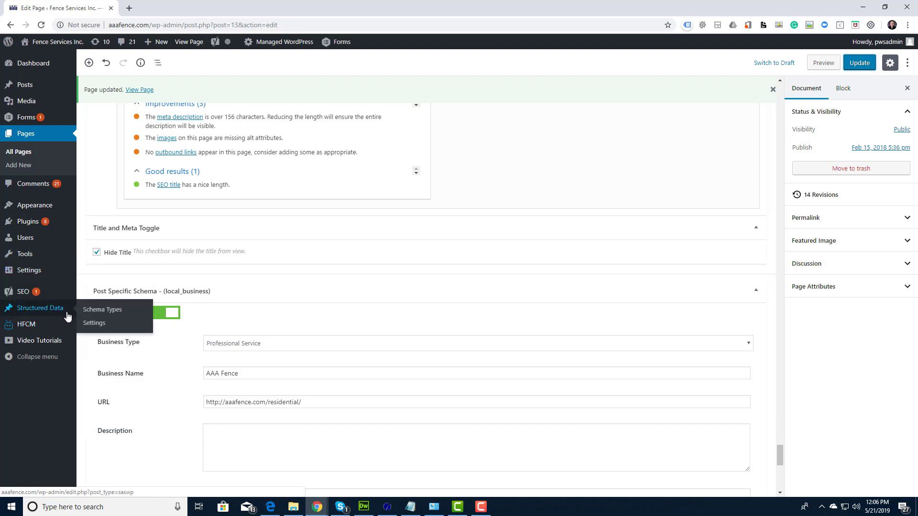
click(94, 323)
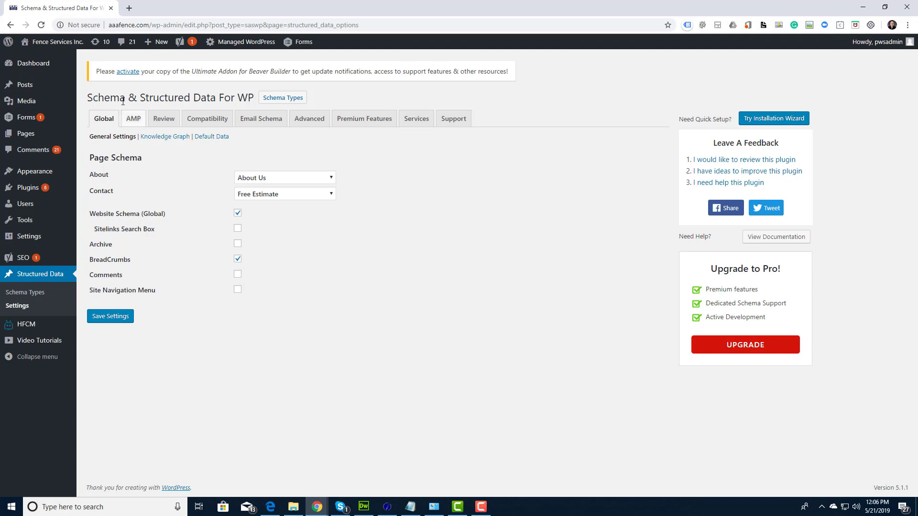
click(135, 120)
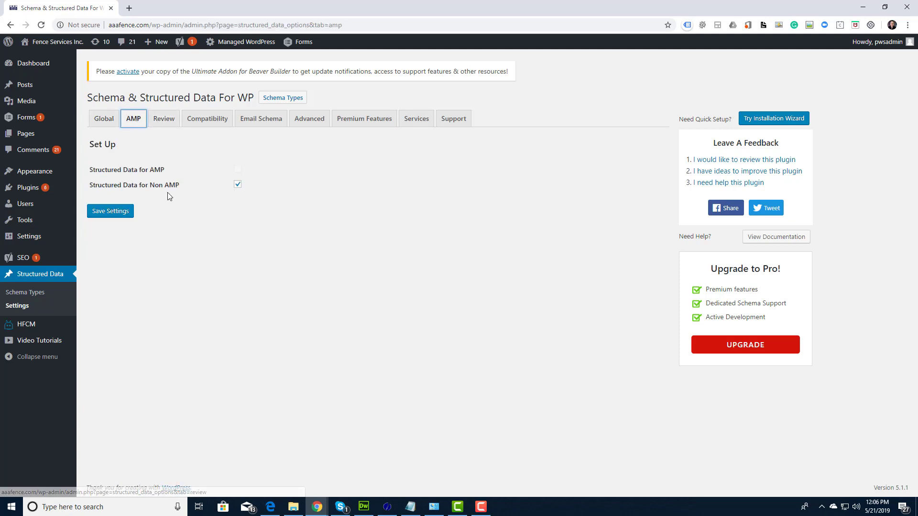
click(166, 121)
click(196, 123)
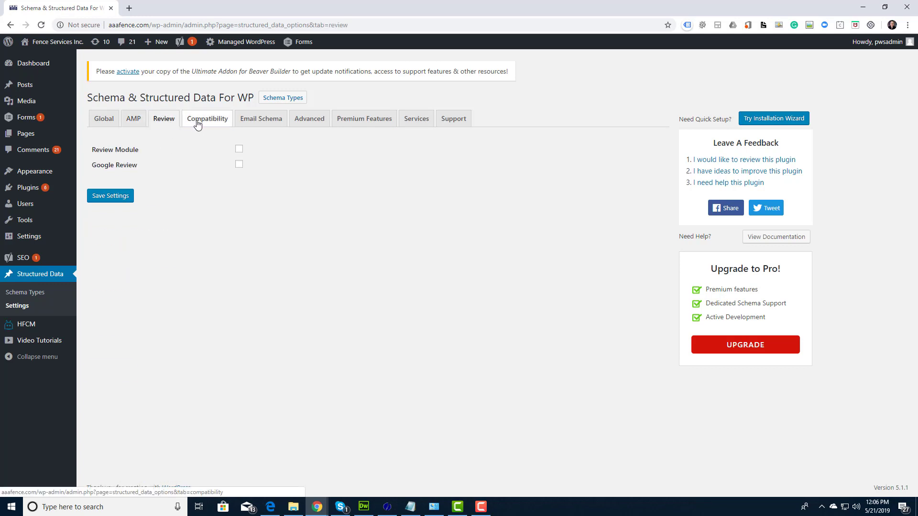
click(271, 123)
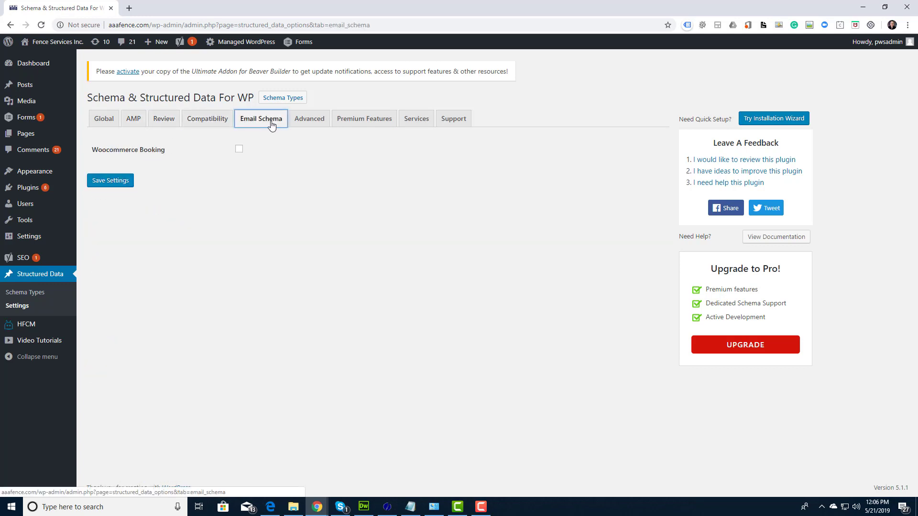
click(308, 121)
click(376, 121)
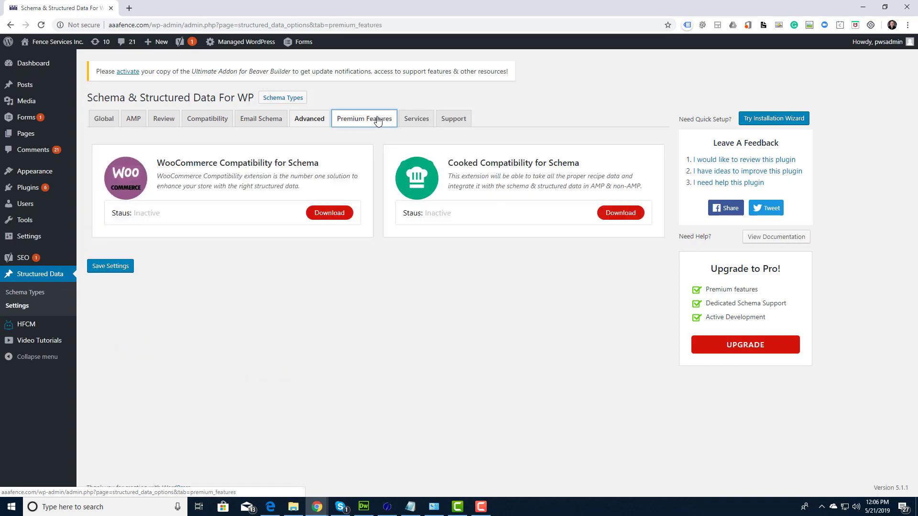
click(417, 120)
click(452, 120)
click(113, 129)
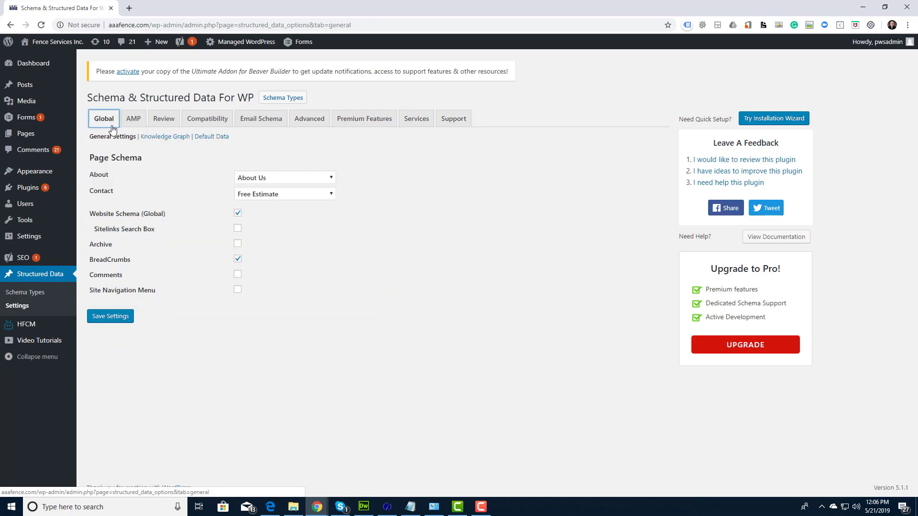
- Open the Barricade and Rental Fencing page for editing from the list of all pages
click(12, 29)
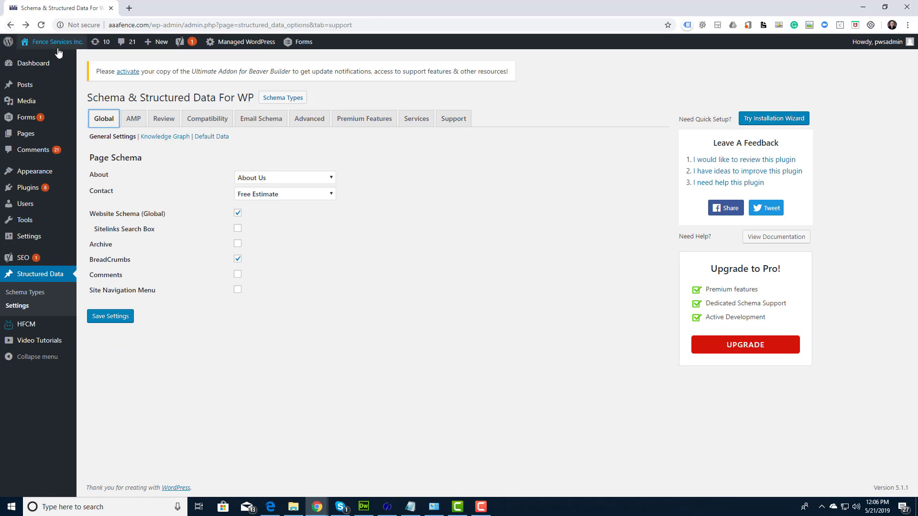
mouse_move(31, 136)
click(98, 137)
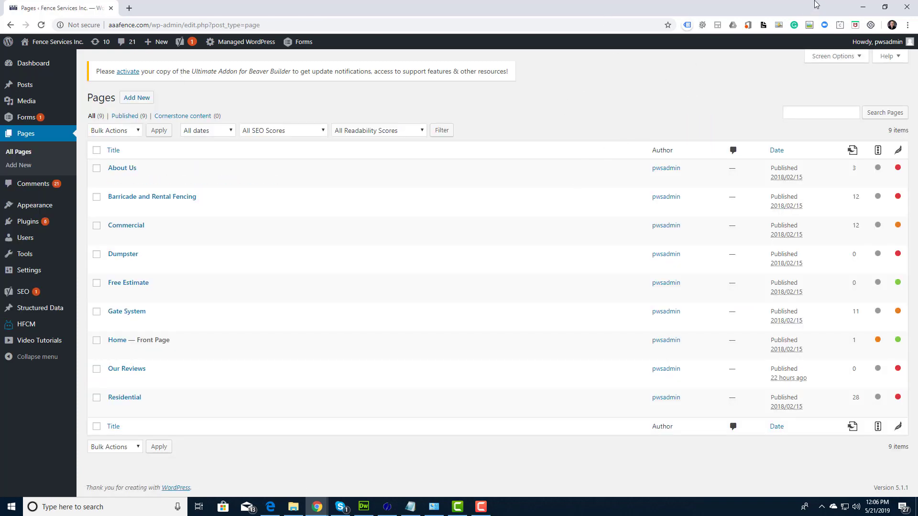
mouse_move(220, 212)
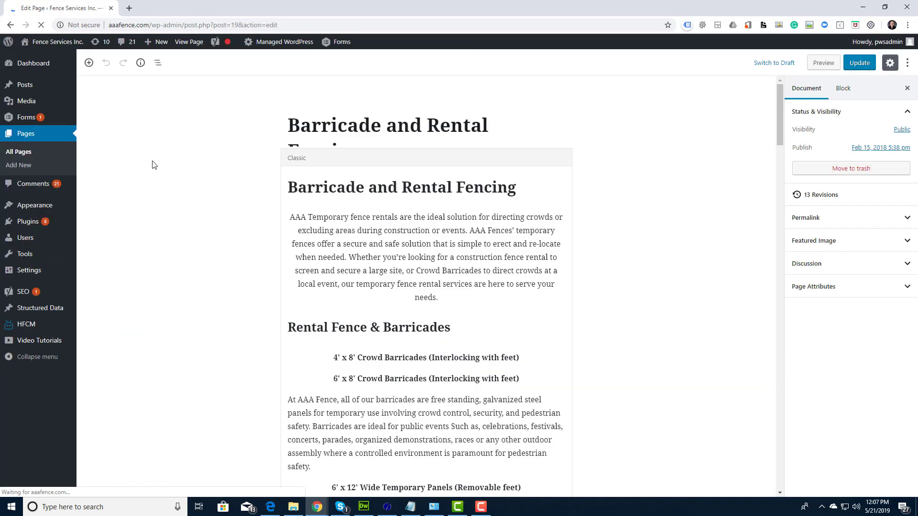
- Modify the page's current local_business schema and switch on the post-specific version
scroll(477, 135, down, 3)
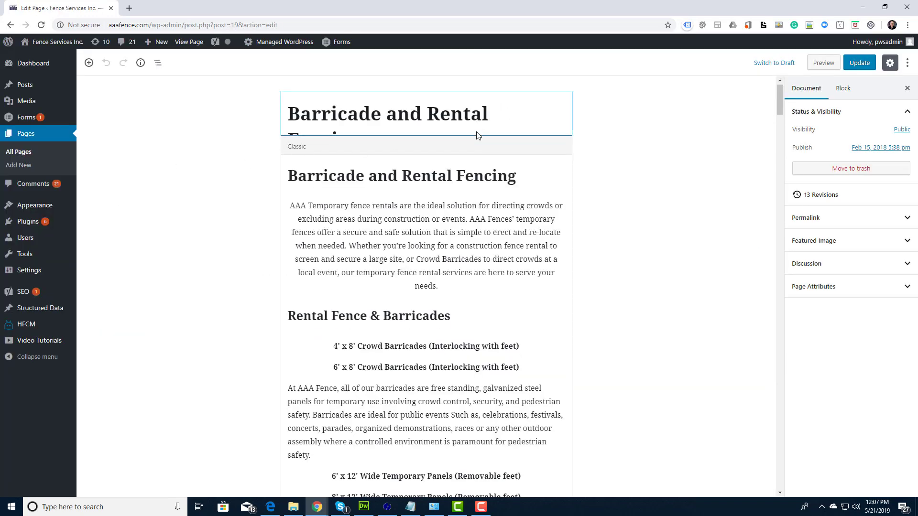
scroll(469, 225, down, 10)
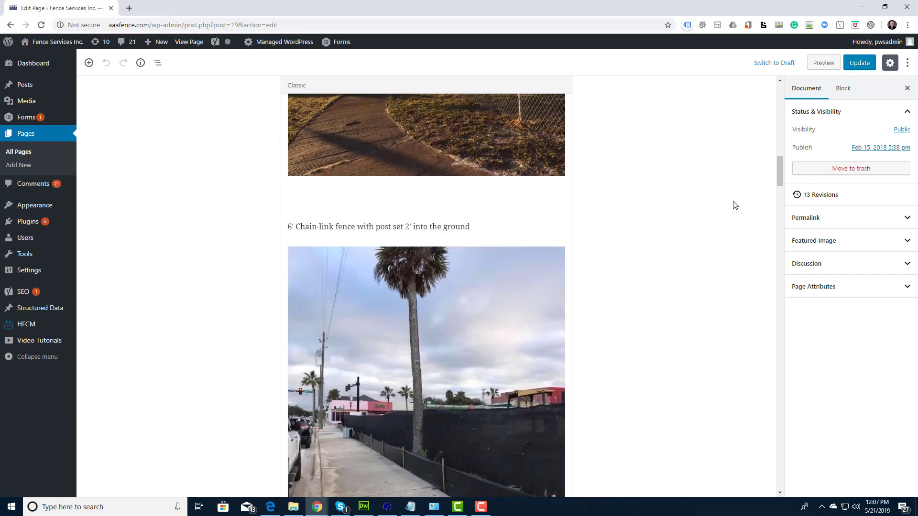
drag(779, 179, 781, 503)
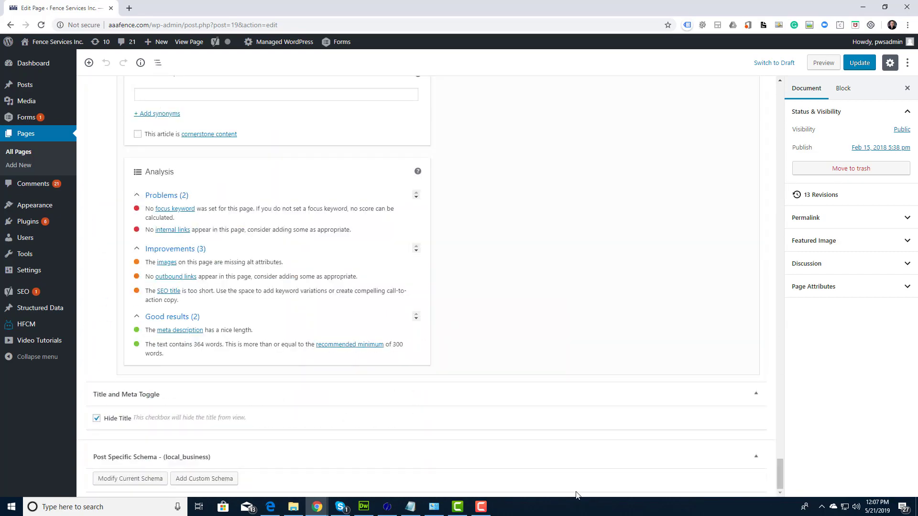
click(134, 483)
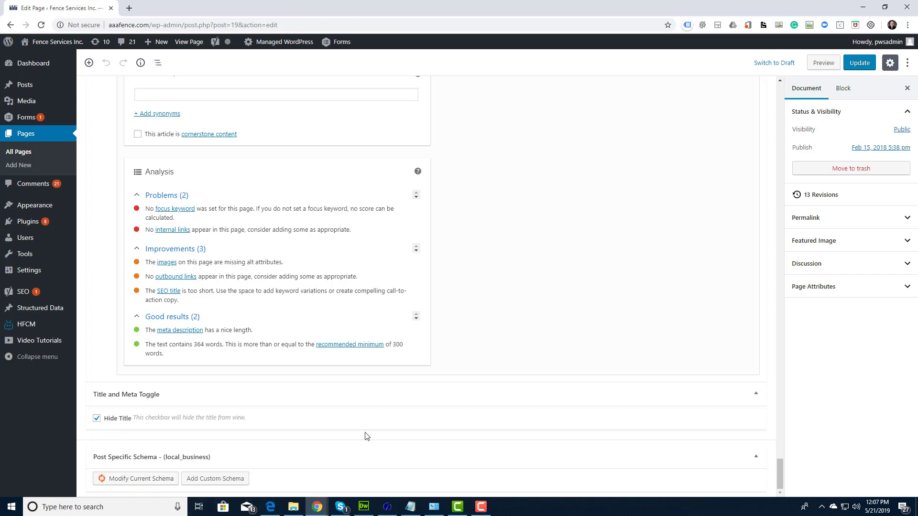
scroll(366, 432, down, 4)
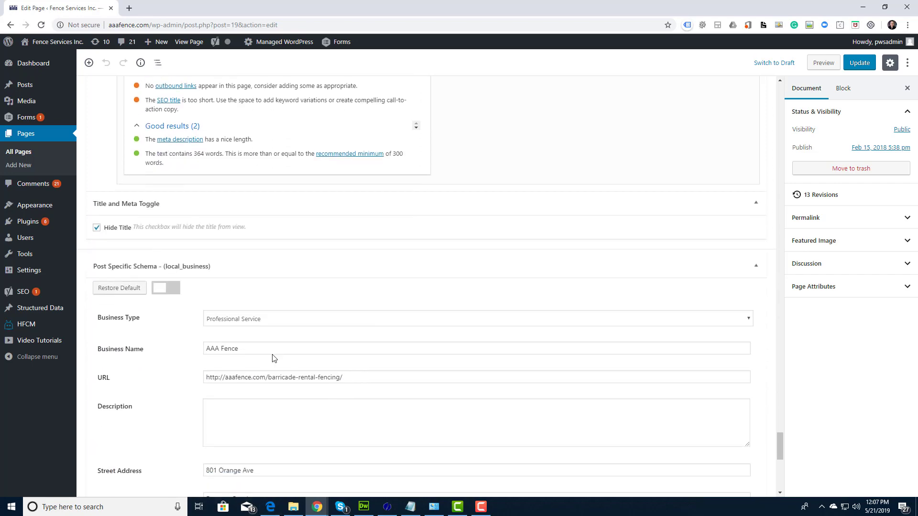
click(177, 293)
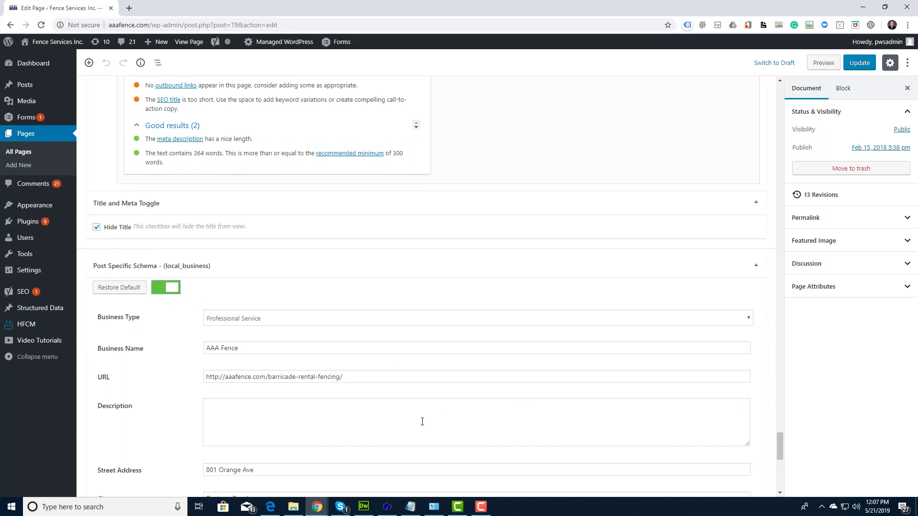
- Begin the schema description with "Fence contractor in Volusia County and serving Flagler area. We do all types of fences."
click(297, 423)
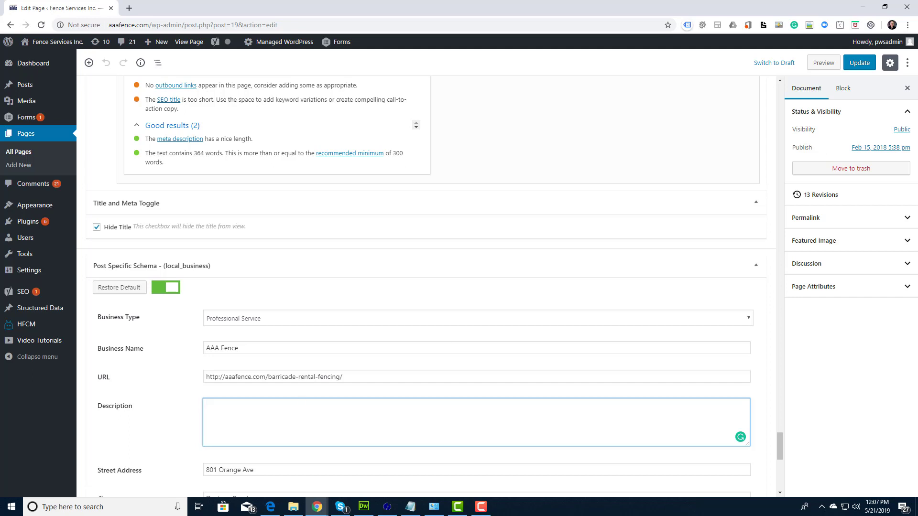
scroll(660, 287, down, 8)
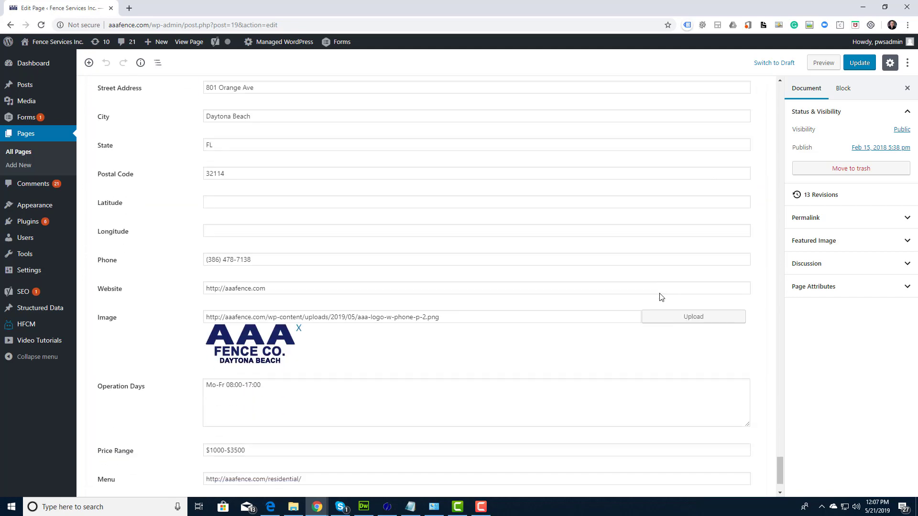
scroll(338, 301, up, 4)
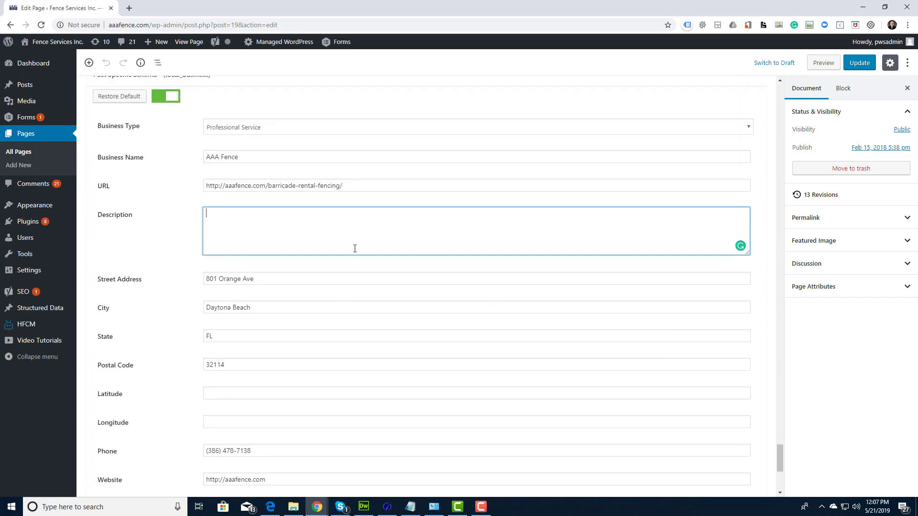
text(Fence contractor in Volusia County an)
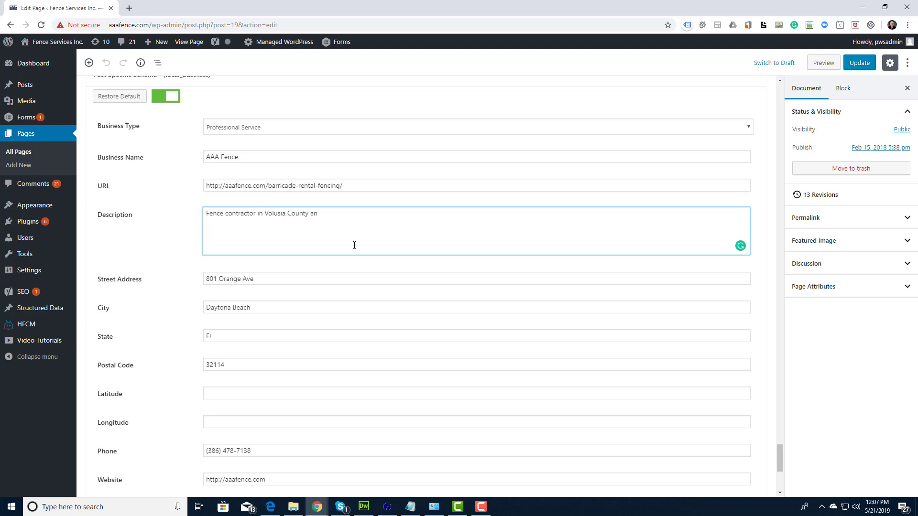
text(d serving Flagler area)
text(.  We do all types of fences.)
- Extend the schema description with "We offer vinyl fences, aluminum fences, privacy fences, gates, gate operators and more."
text(We offer)
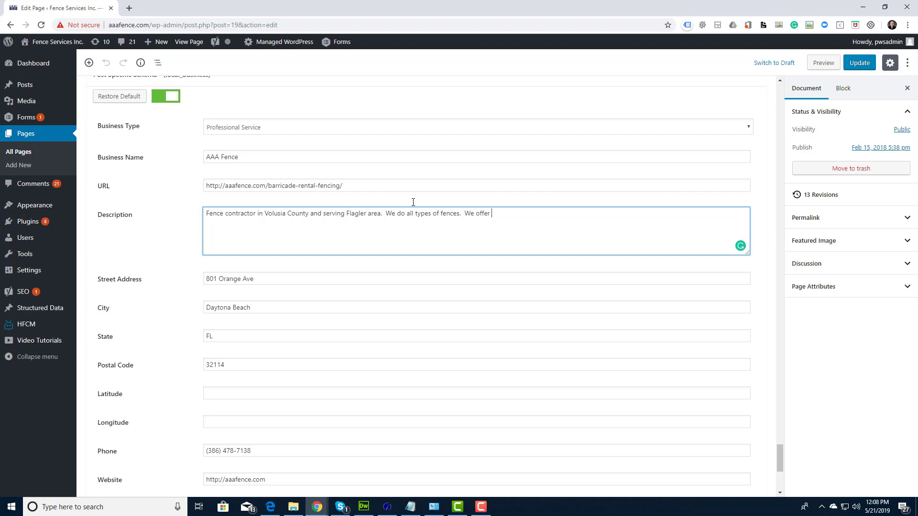
text( vinyl fences, aluminum fences, privacy fences, ga)
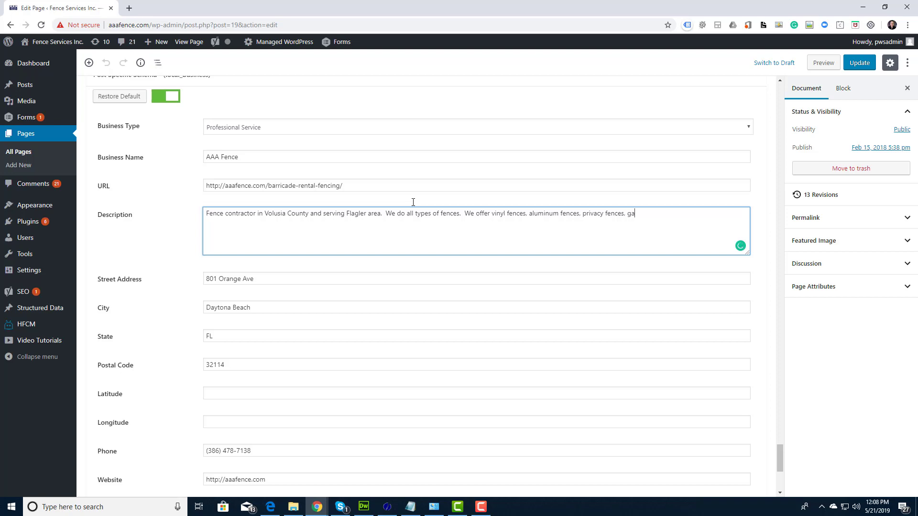
text(tes, gate operators and more.)
- Enable the aggregate rating in the post-specific schema and update the page
scroll(344, 285, down, 2)
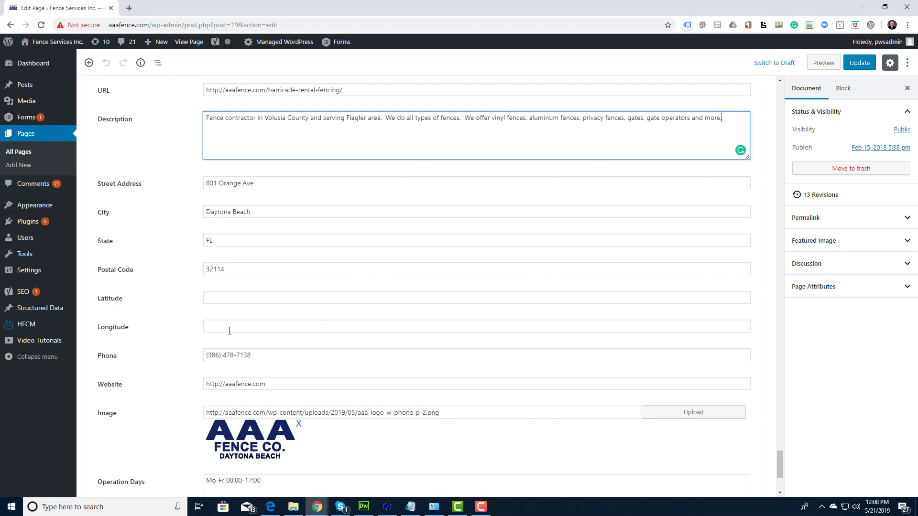
scroll(229, 331, down, 3)
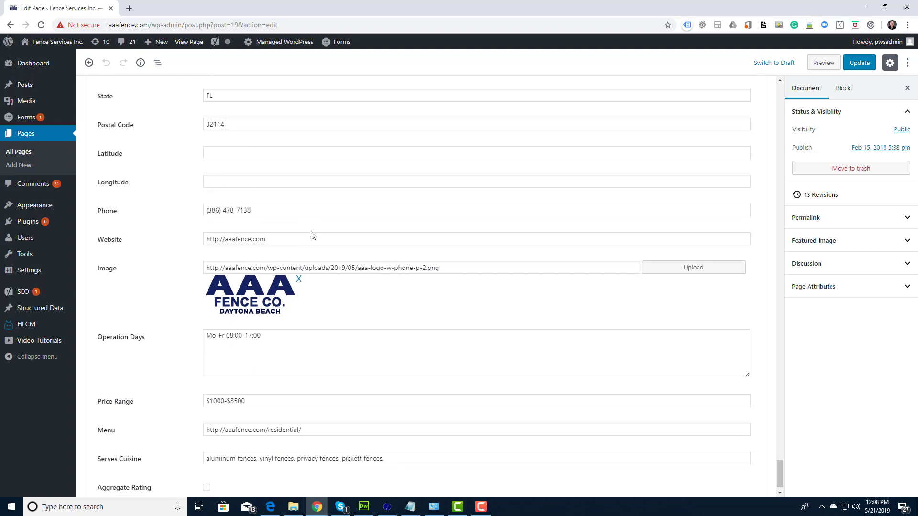
scroll(409, 444, down, 1)
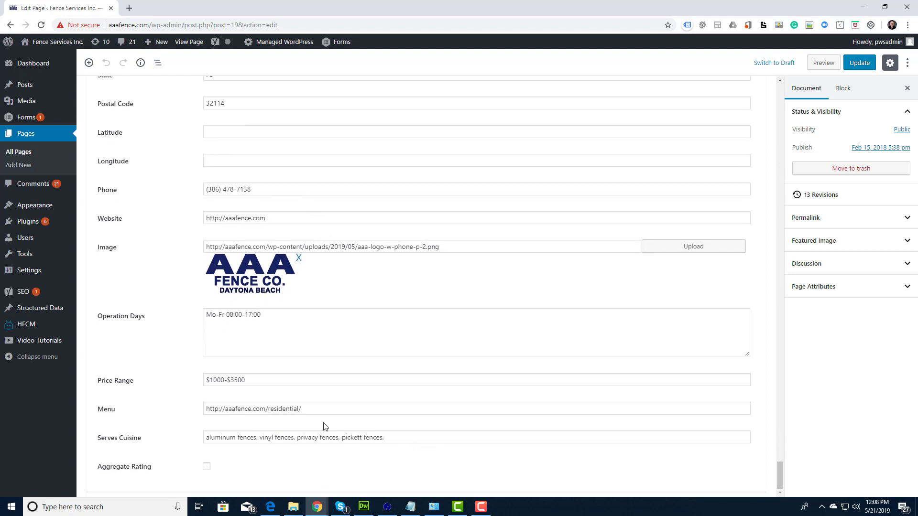
click(205, 468)
scroll(221, 467, down, 1)
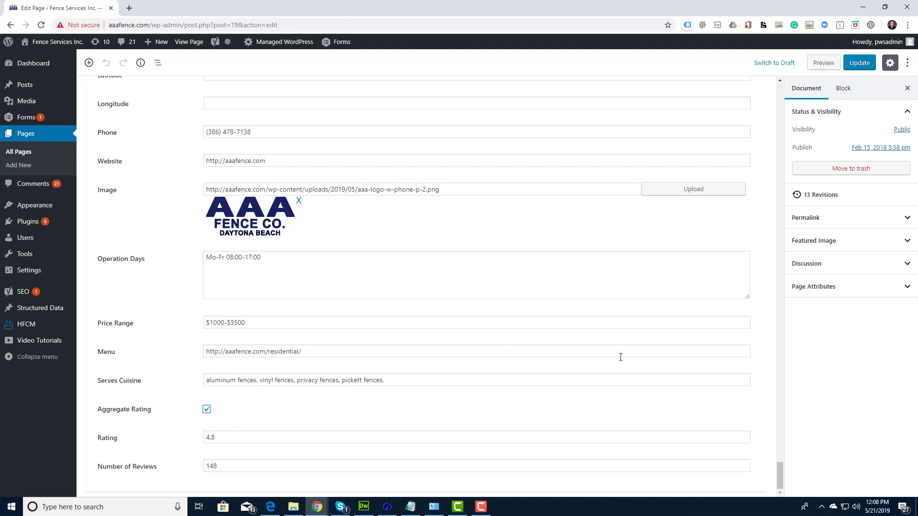
click(859, 68)
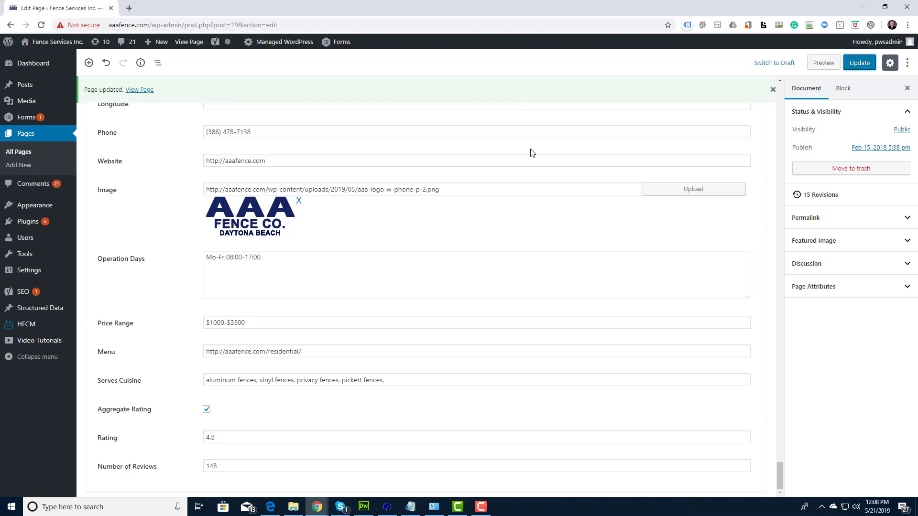
- View the updated Barricade and Rental Fencing page on the live site and copy its URL
scroll(532, 152, up, 15)
scroll(470, 219, up, 13)
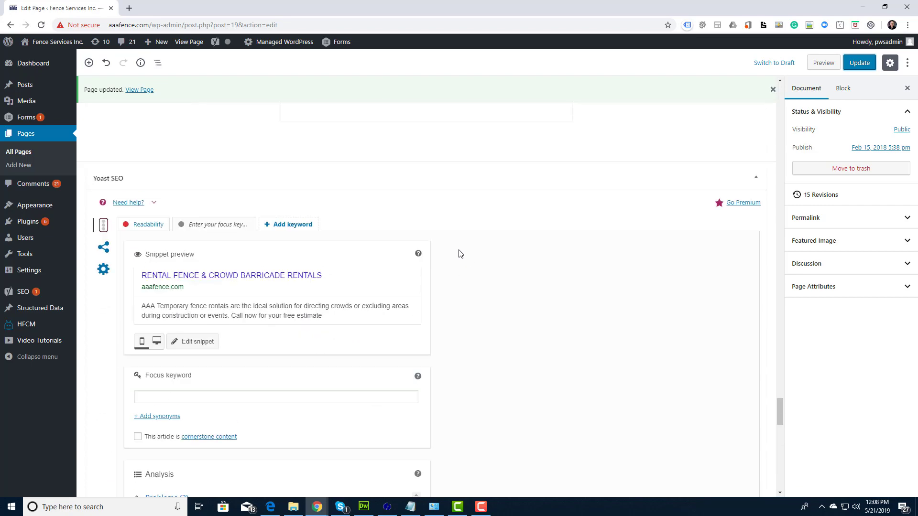
scroll(446, 266, down, 4)
scroll(426, 272, down, 2)
scroll(526, 335, up, 12)
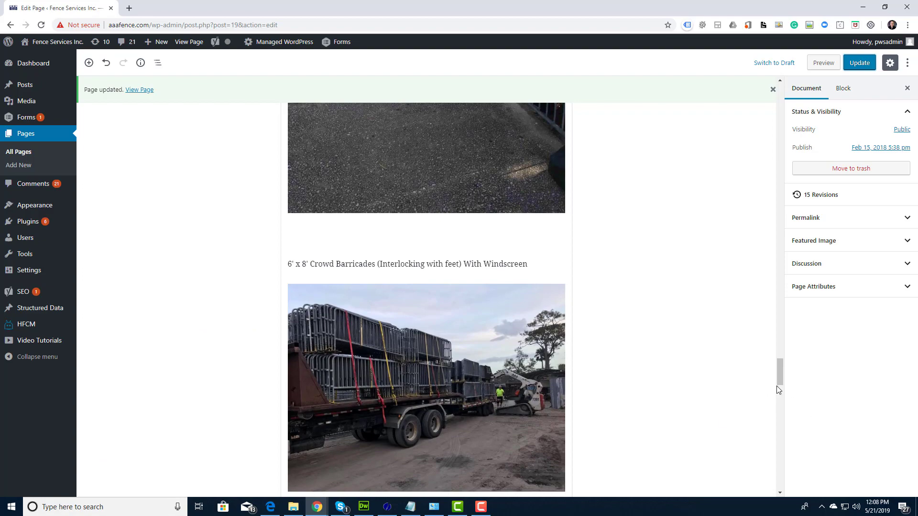
drag(778, 377, 751, 99)
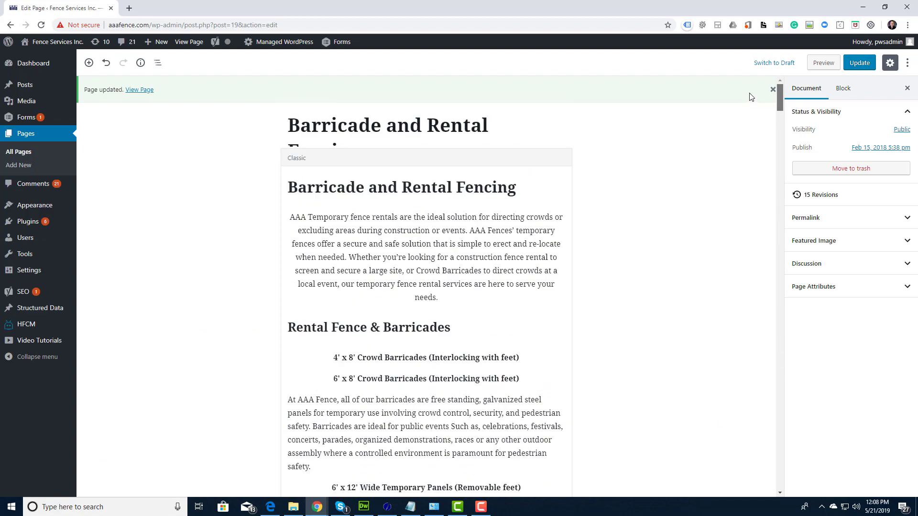
click(142, 91)
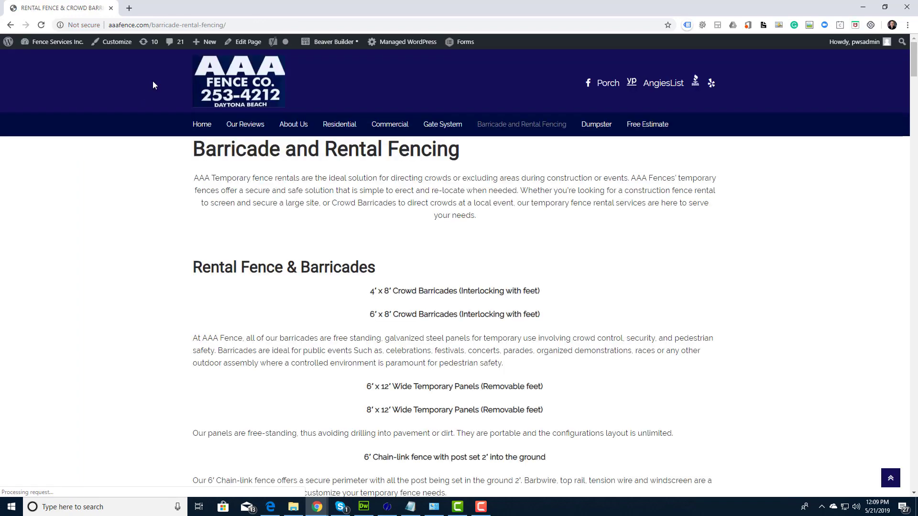
click(92, 20)
key(ctrl+c)
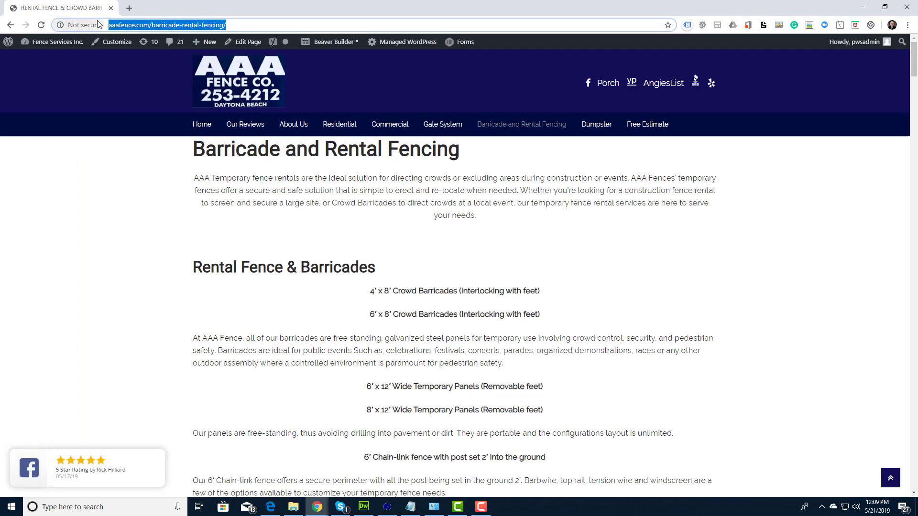
- Run a new test in Google's Structured Data Testing Tool on the copied aaafence.com/barricade-rental-fencing/ URL
click(862, 9)
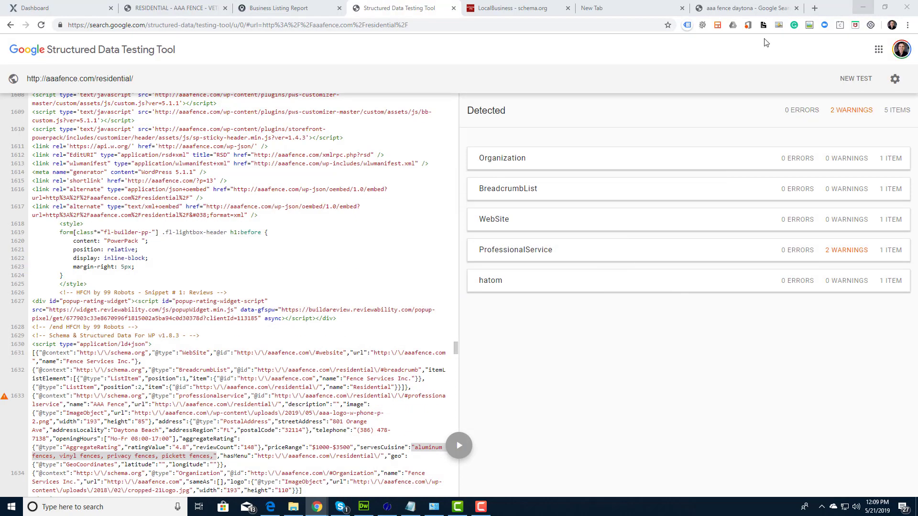
click(849, 83)
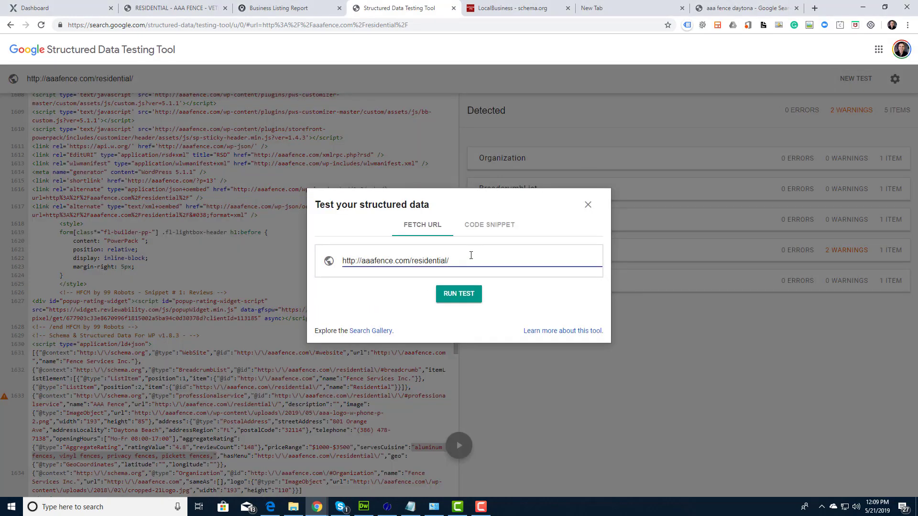
drag(471, 261, 330, 256)
key(ctrl+v)
click(469, 294)
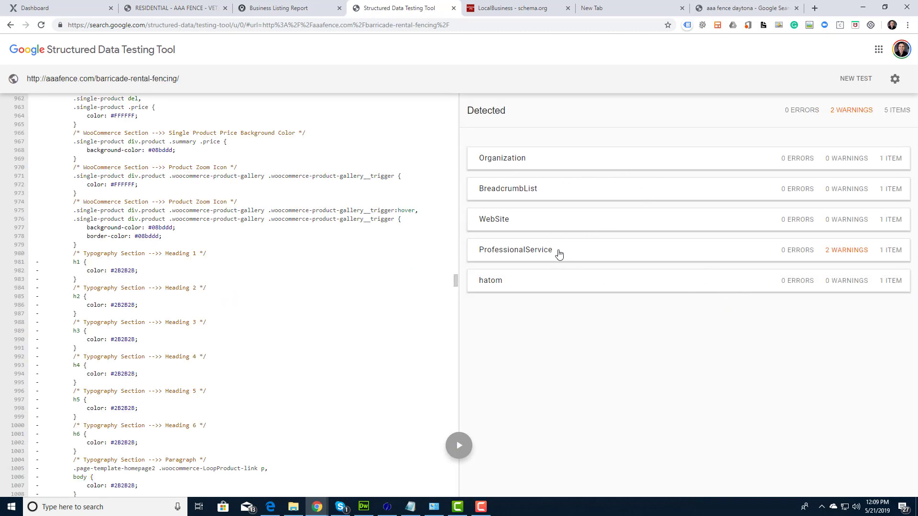
- Inspect the detected ProfessionalService item and highlight its description in the page source
click(760, 258)
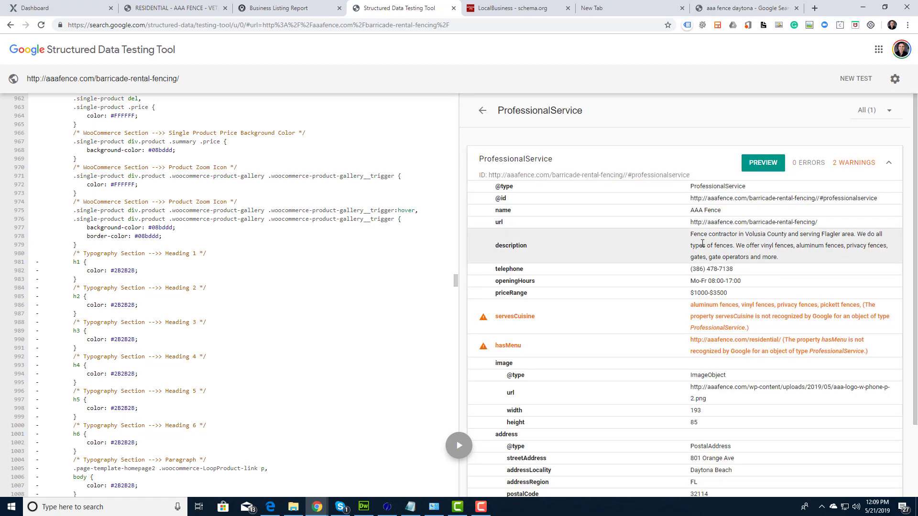
drag(691, 235, 801, 262)
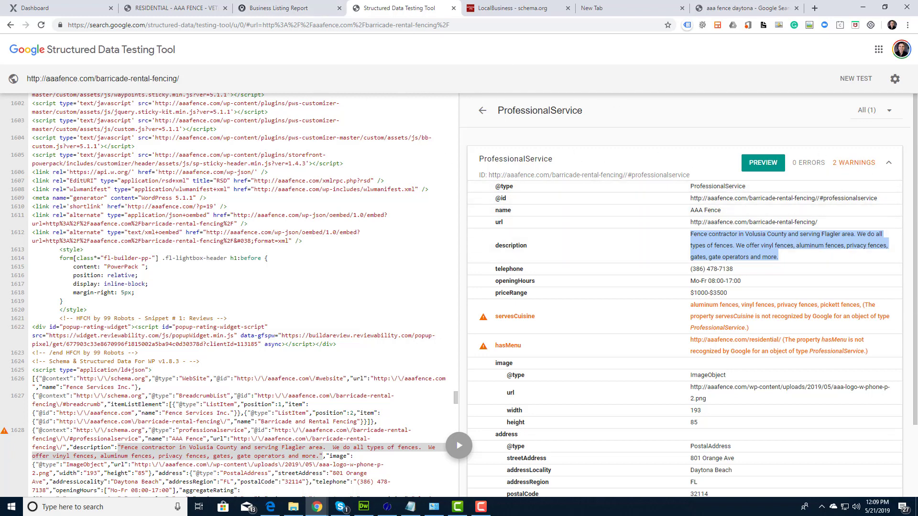
click(481, 507)
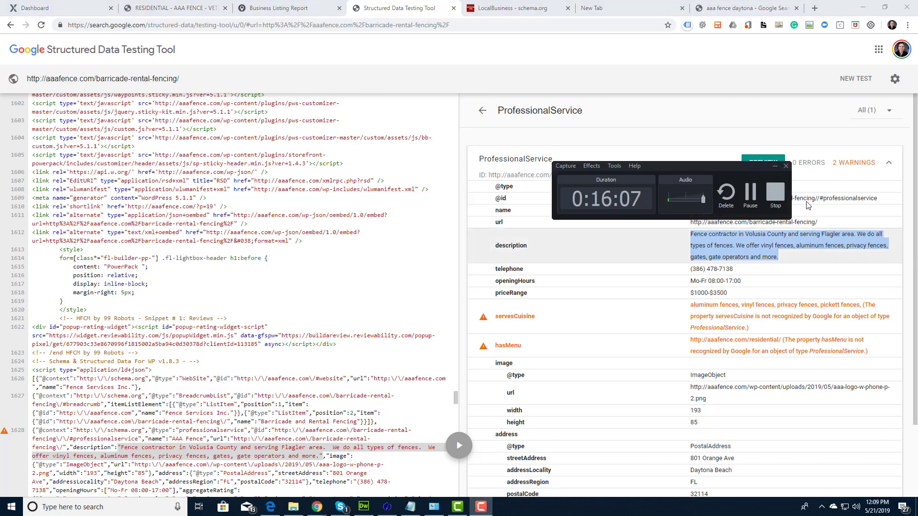